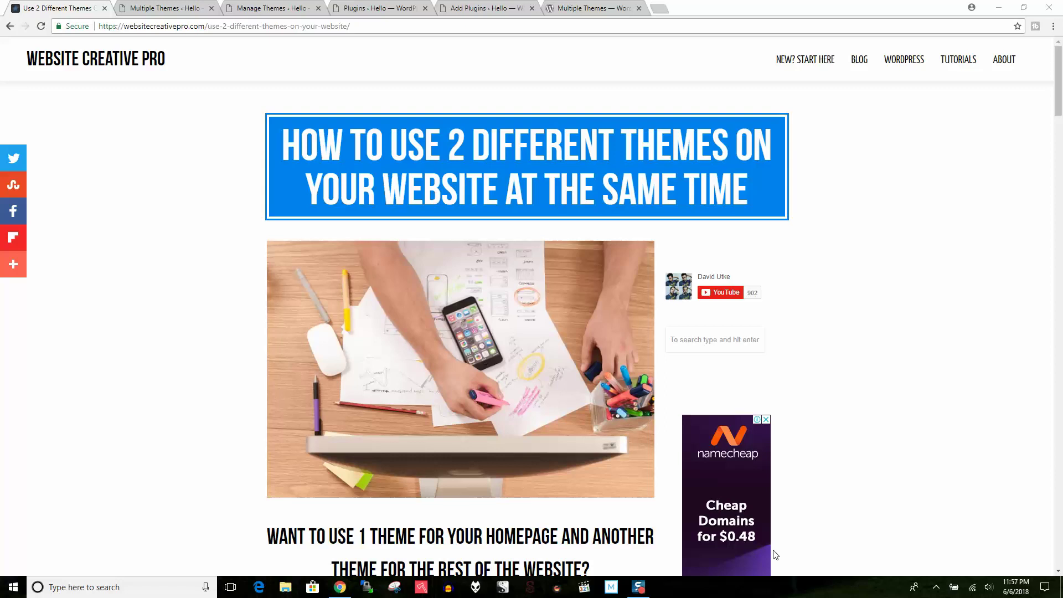
Step: Look over the Multiple Themes plugin directory page, then go back to the site's 'multiple themes' search results
left_click(613, 6)
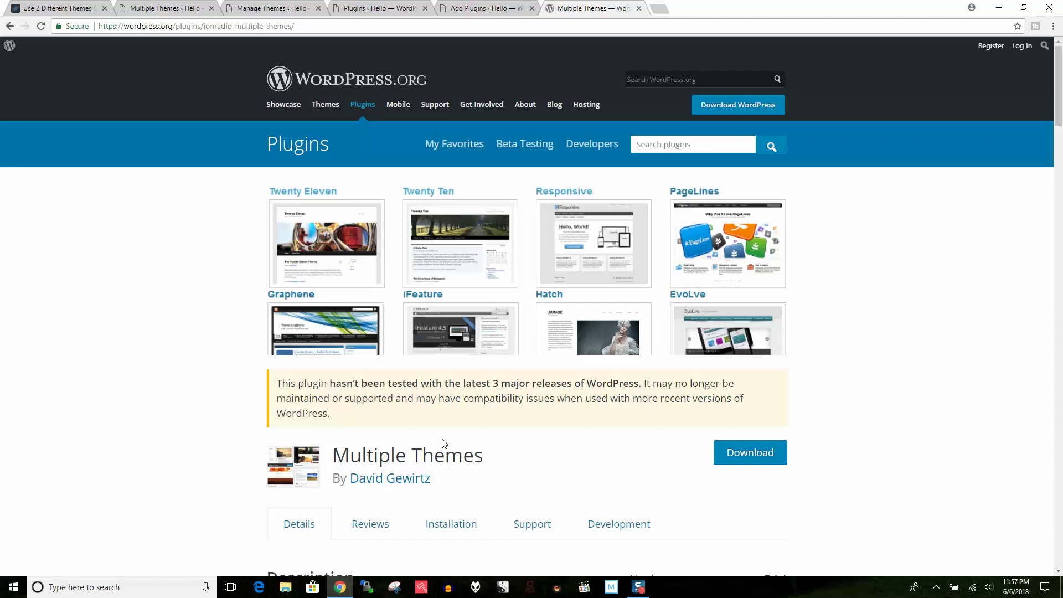
left_click(497, 7)
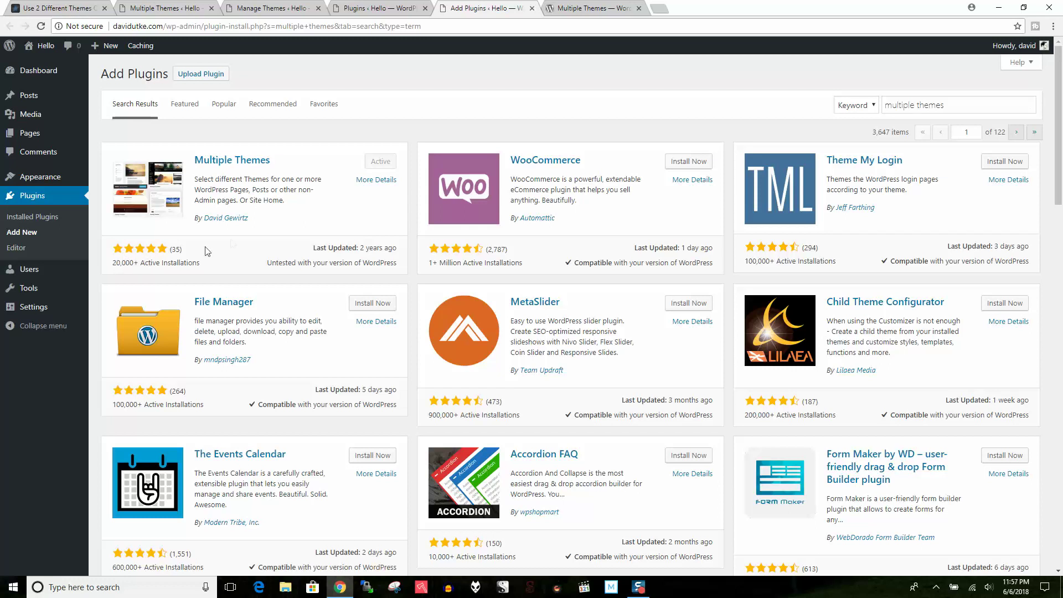
Step: Check the installed plugins and themes lists, then go to the Multiple Themes settings page
left_click(370, 7)
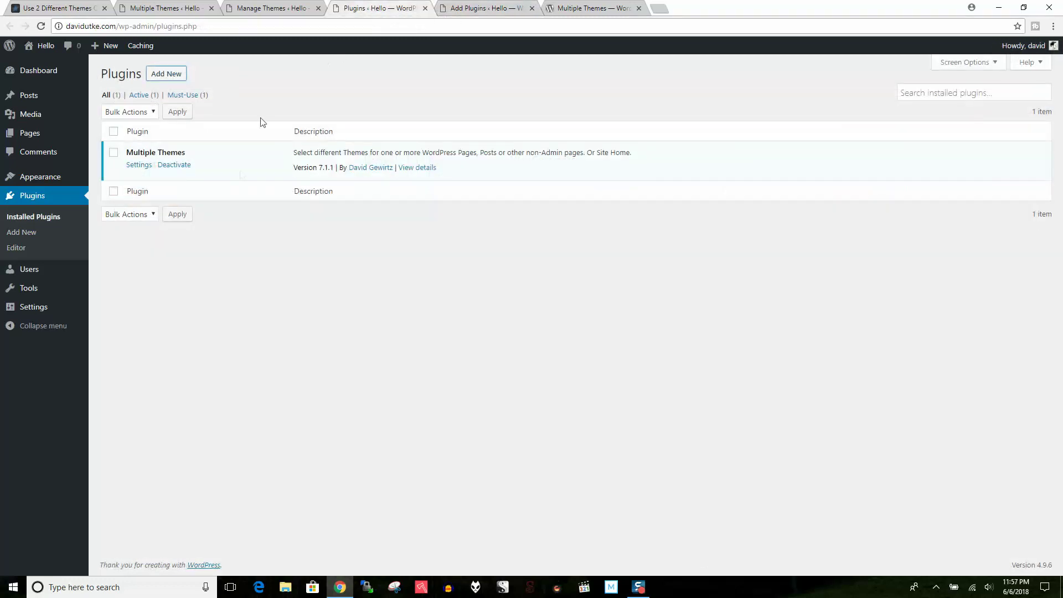
left_click(286, 5)
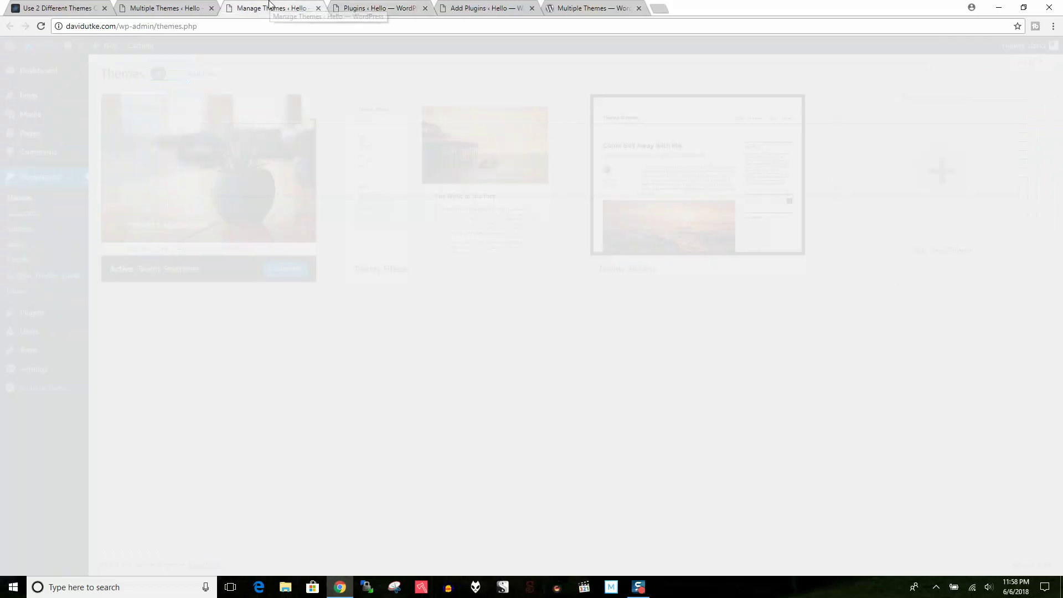
left_click(143, 6)
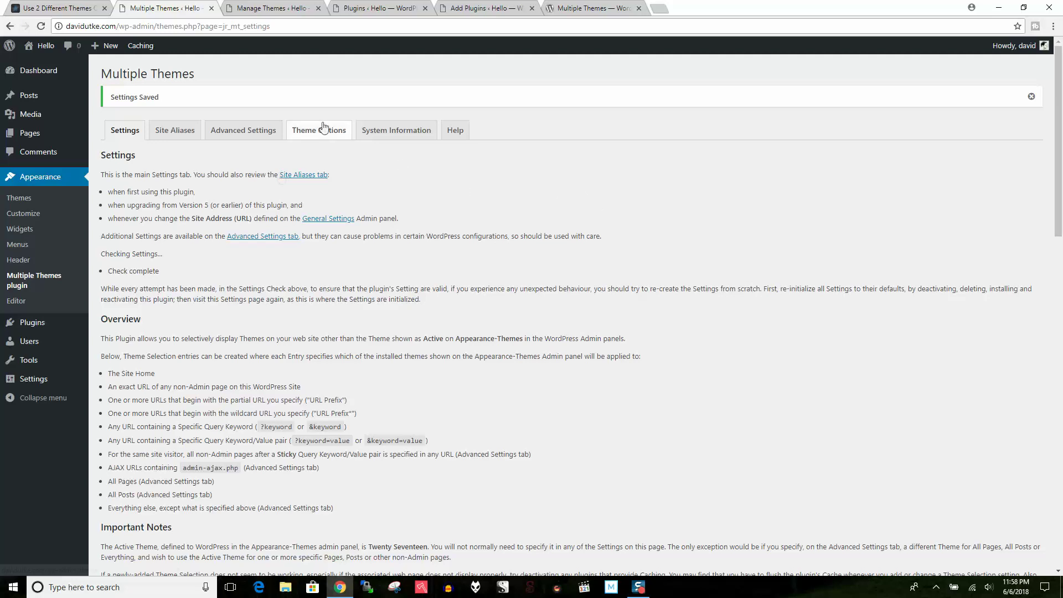
Step: Scroll the Multiple Themes settings down to the Site Home section and highlight its heading
scroll(198, 255, "down", 5)
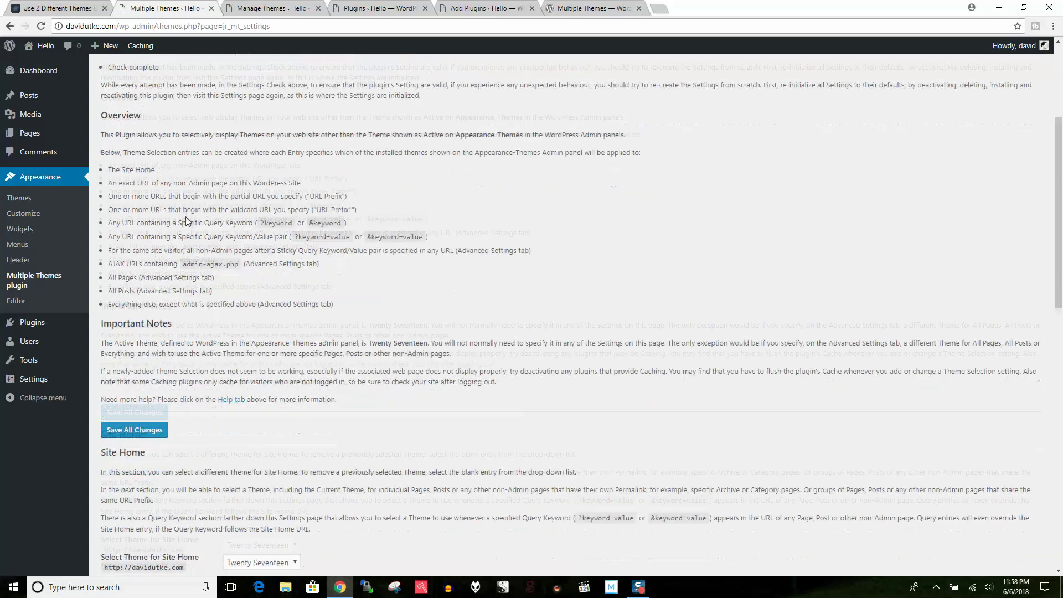
scroll(177, 188, "up", 5)
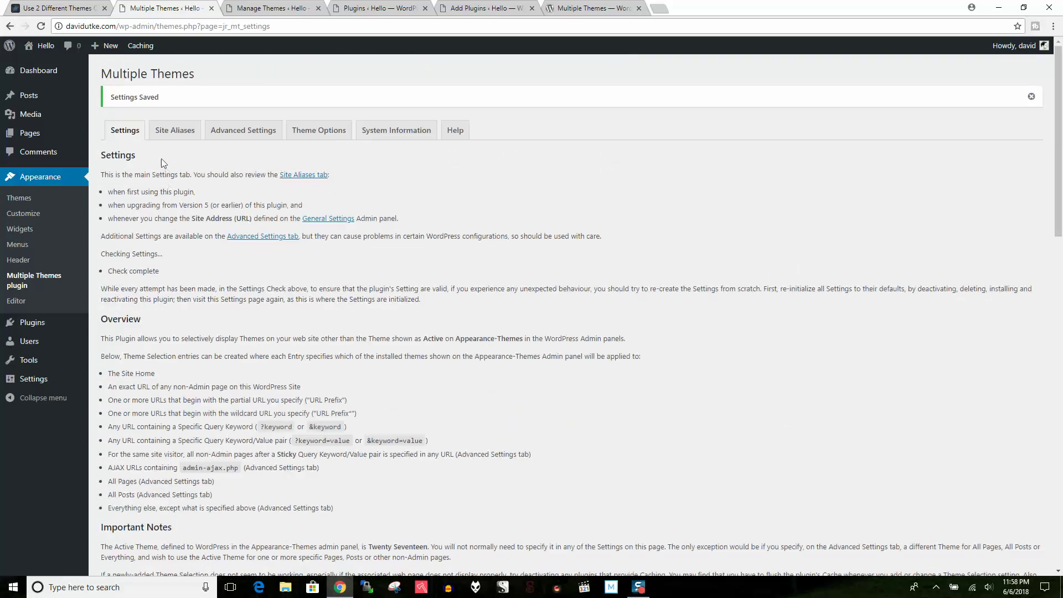
scroll(167, 168, "down", 3)
scroll(166, 169, "down", 4)
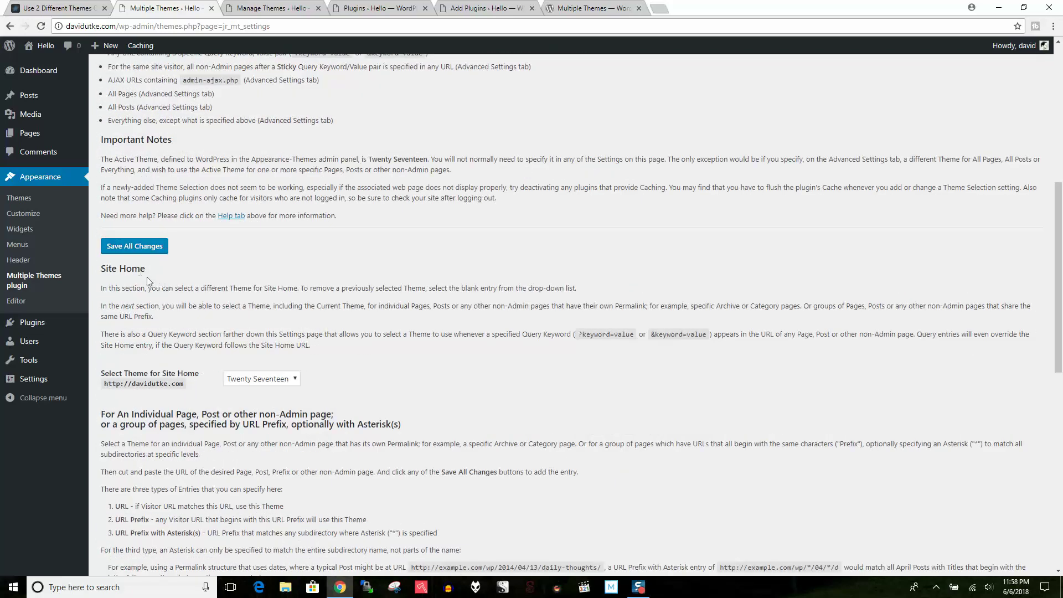
left_click_drag(145, 270, 103, 270)
key("ctrl+Tab")
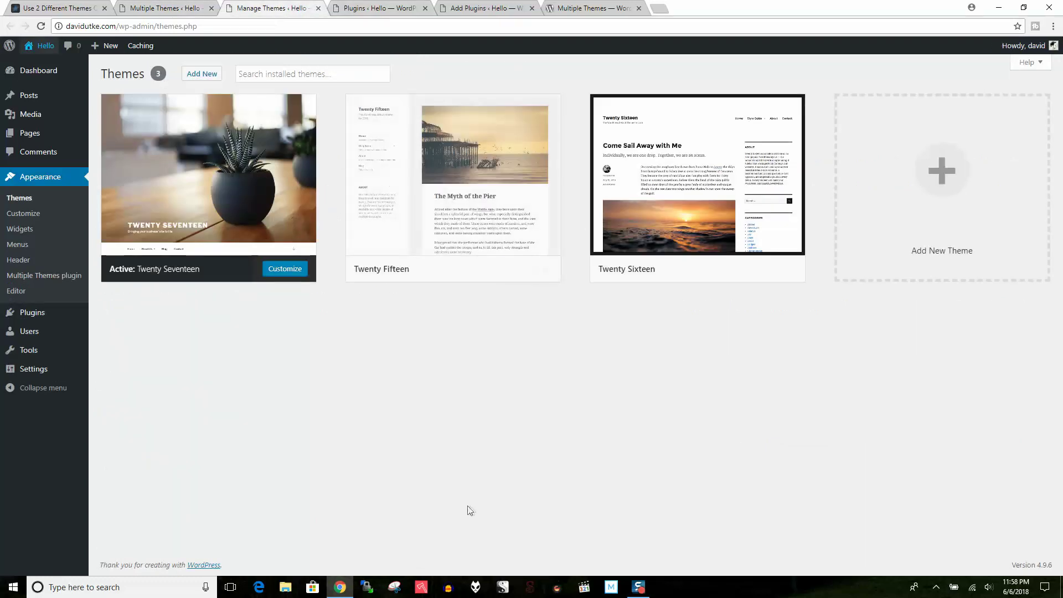
mouse_move(255, 173)
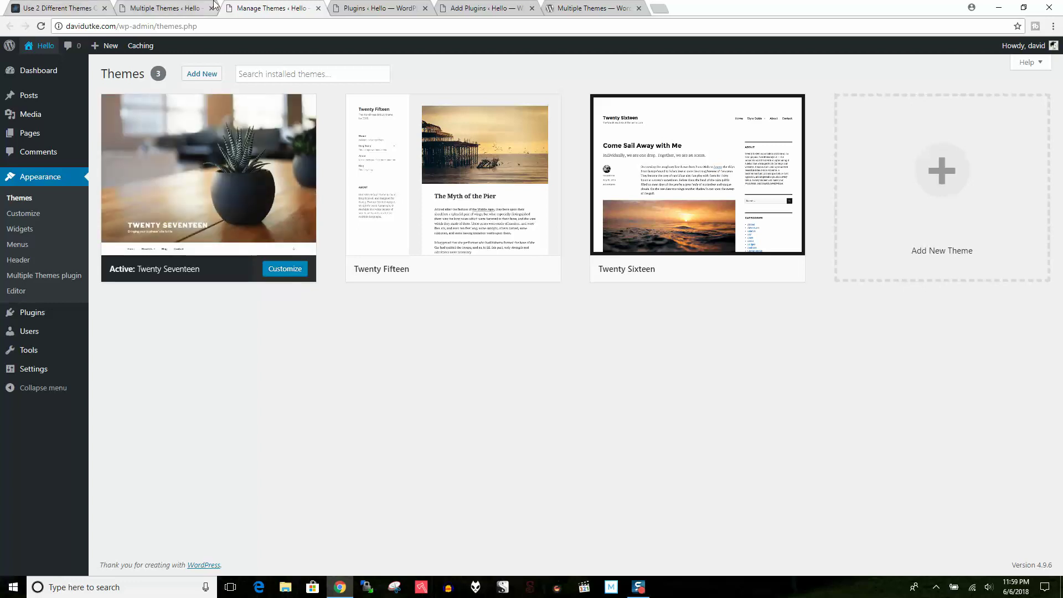
left_click(166, 8)
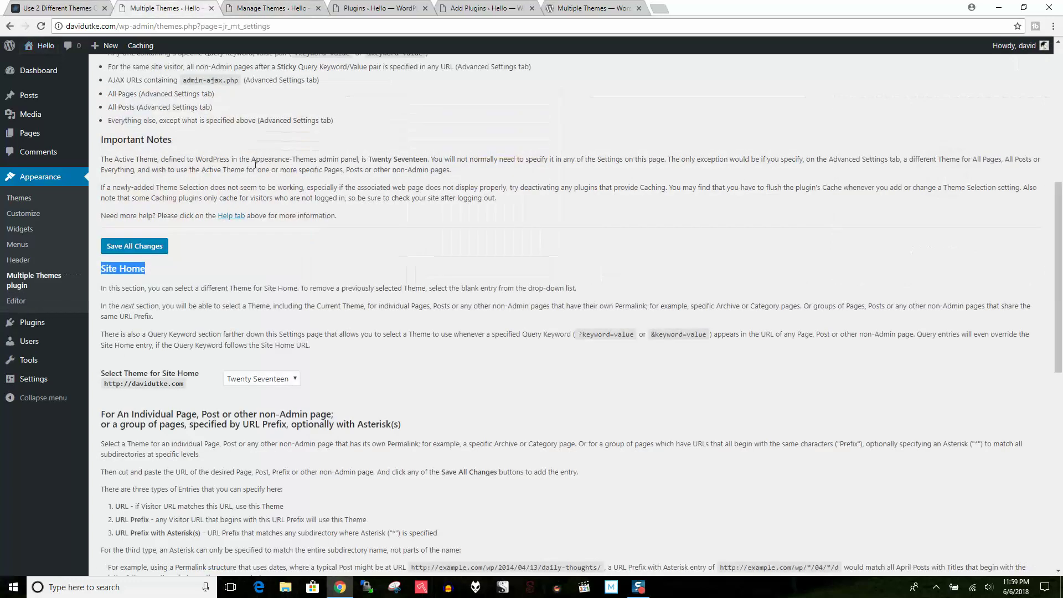
left_click(270, 379)
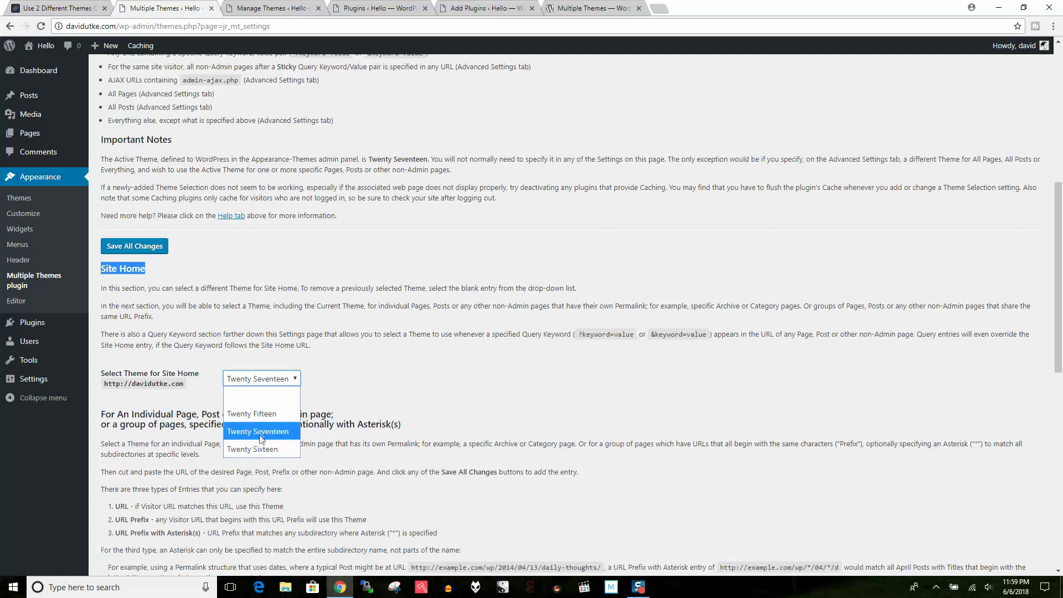
left_click(382, 346)
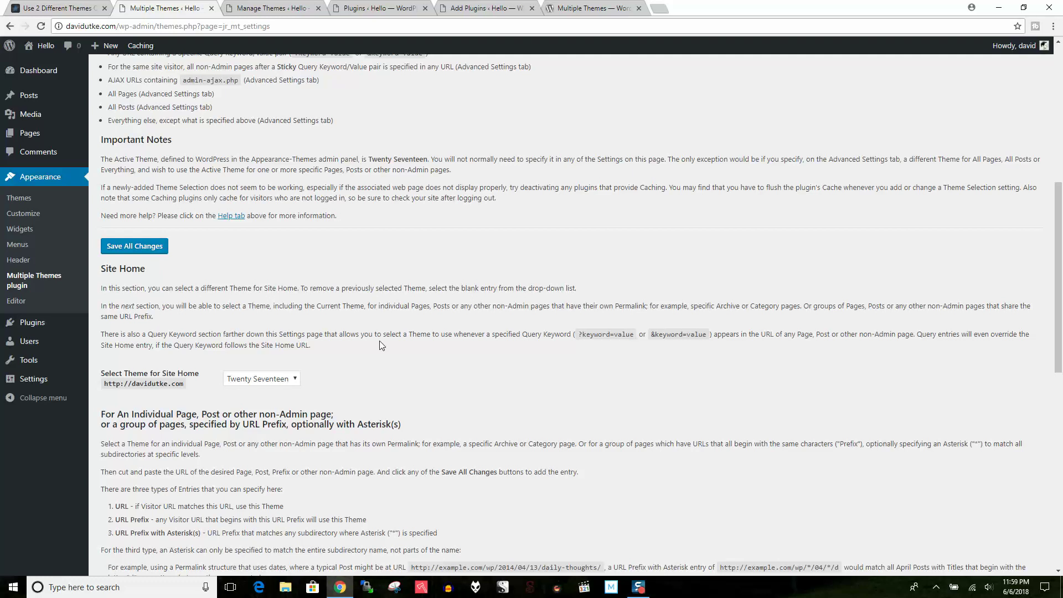
left_click(293, 8)
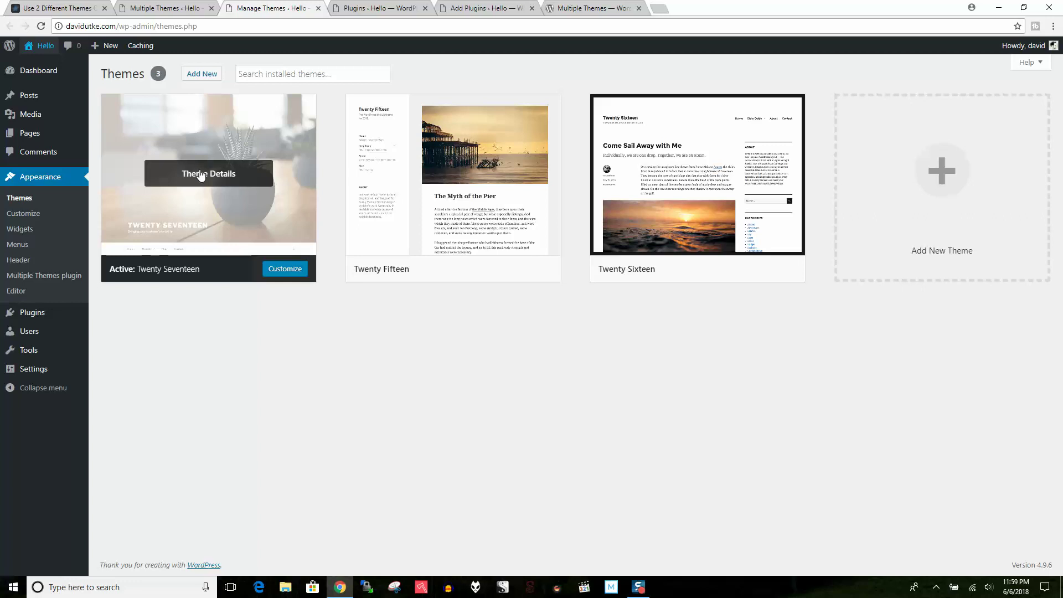
left_click(159, 8)
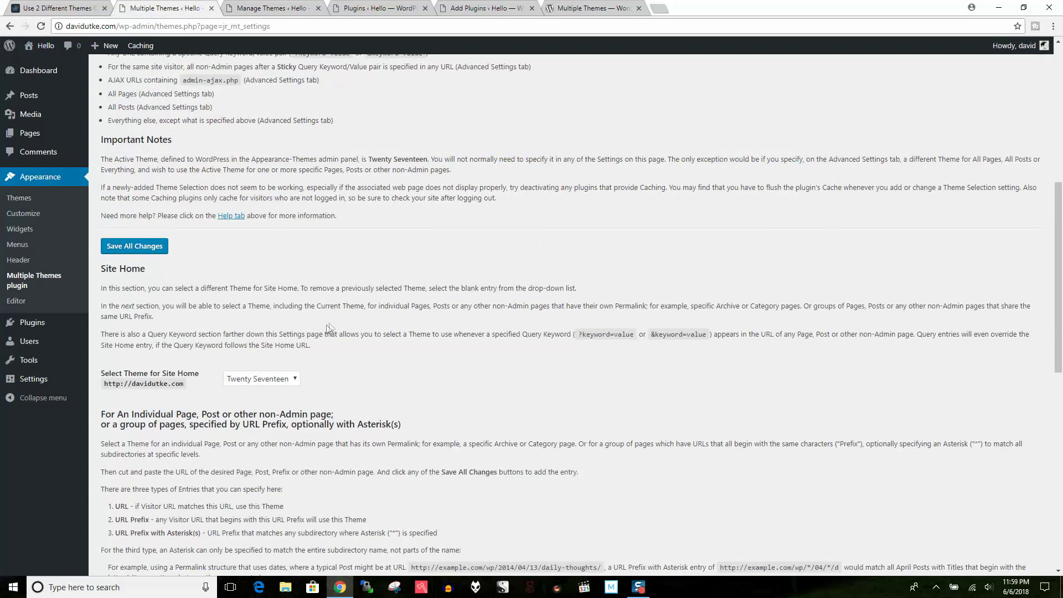
left_click(280, 6)
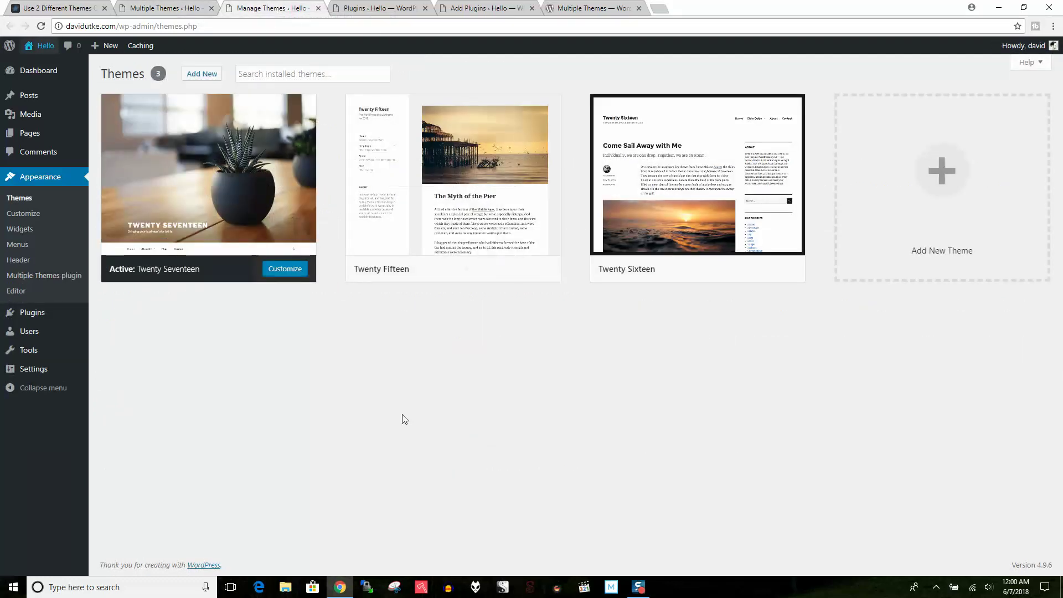
mouse_move(668, 195)
mouse_move(208, 221)
mouse_move(232, 263)
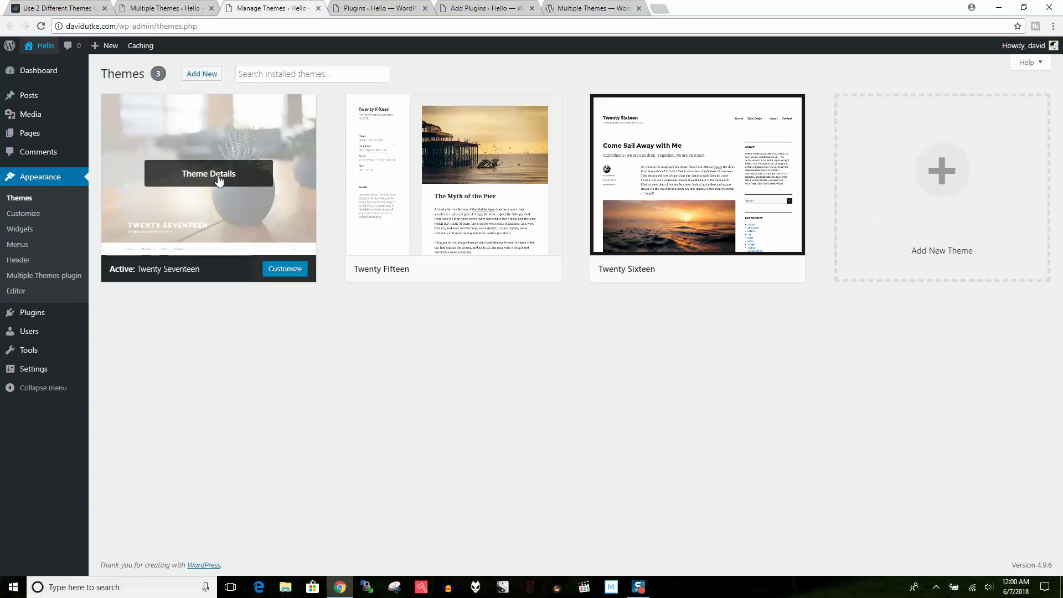
mouse_move(712, 261)
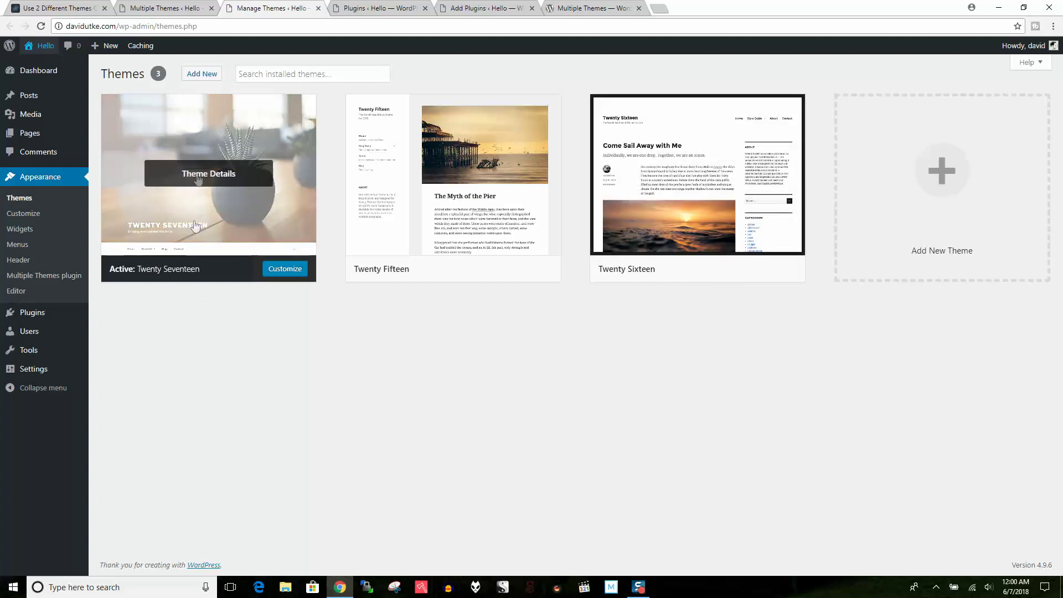
left_click(159, 7)
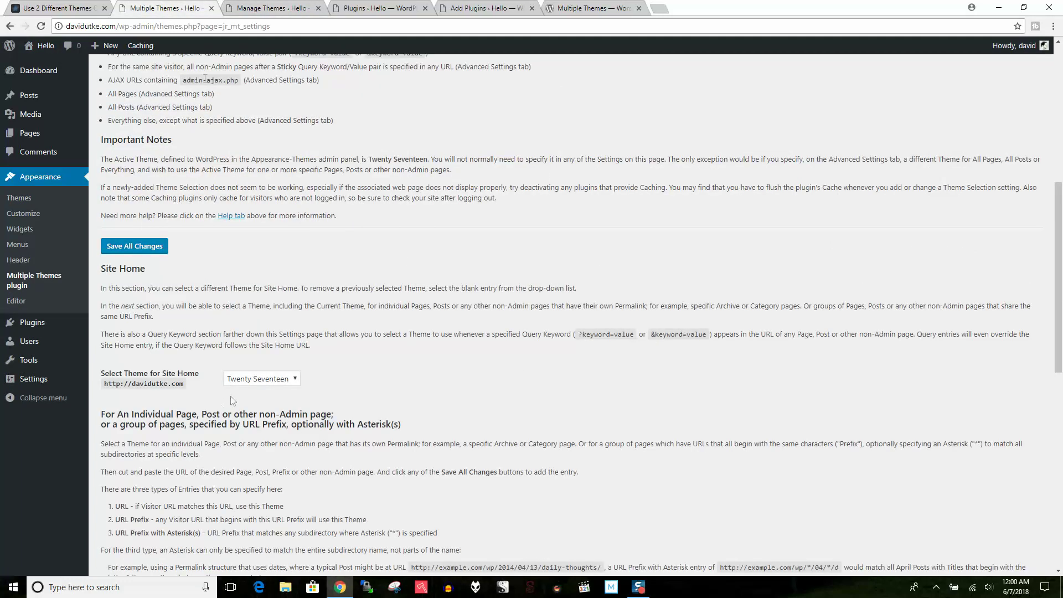
left_click(266, 8)
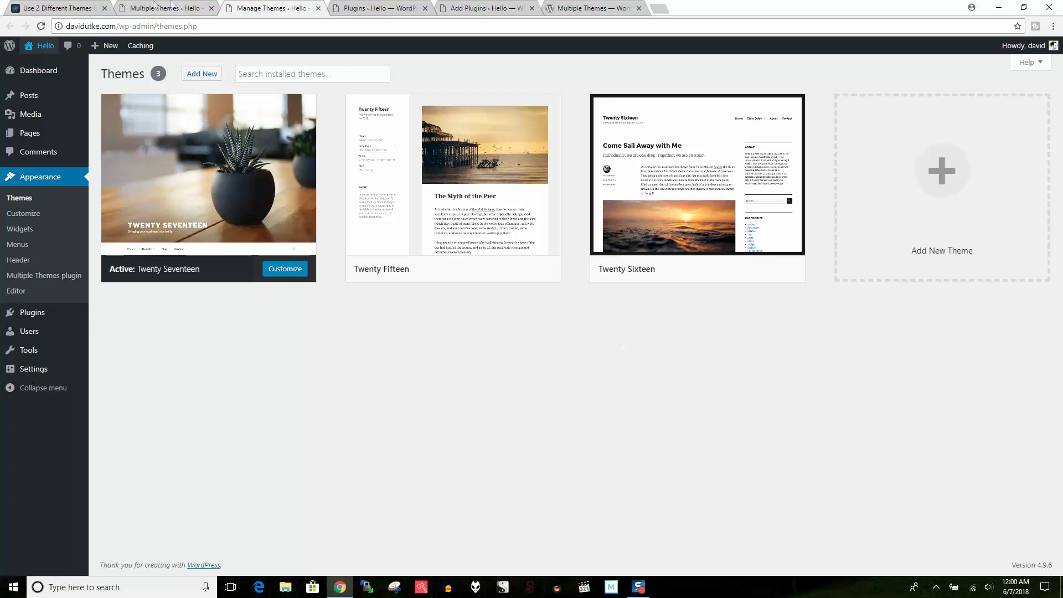
Step: Assign Twenty Sixteen as the Site Home theme in Multiple Themes and save all changes
left_click(166, 8)
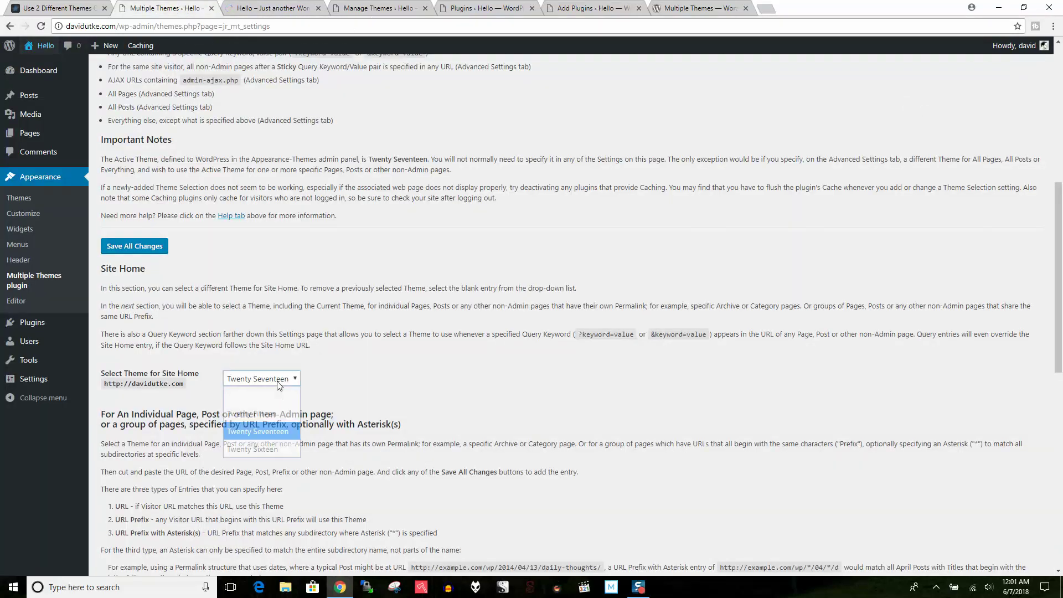
left_click(270, 447)
left_click(138, 247)
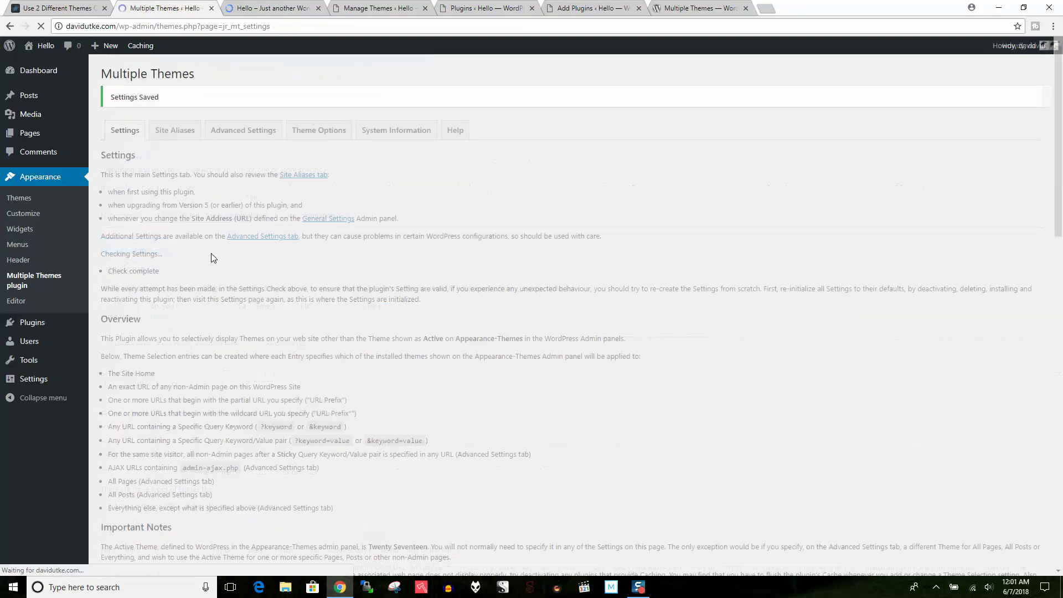
Step: Open the site's home page in a new tab and scroll through it
right_click(40, 46)
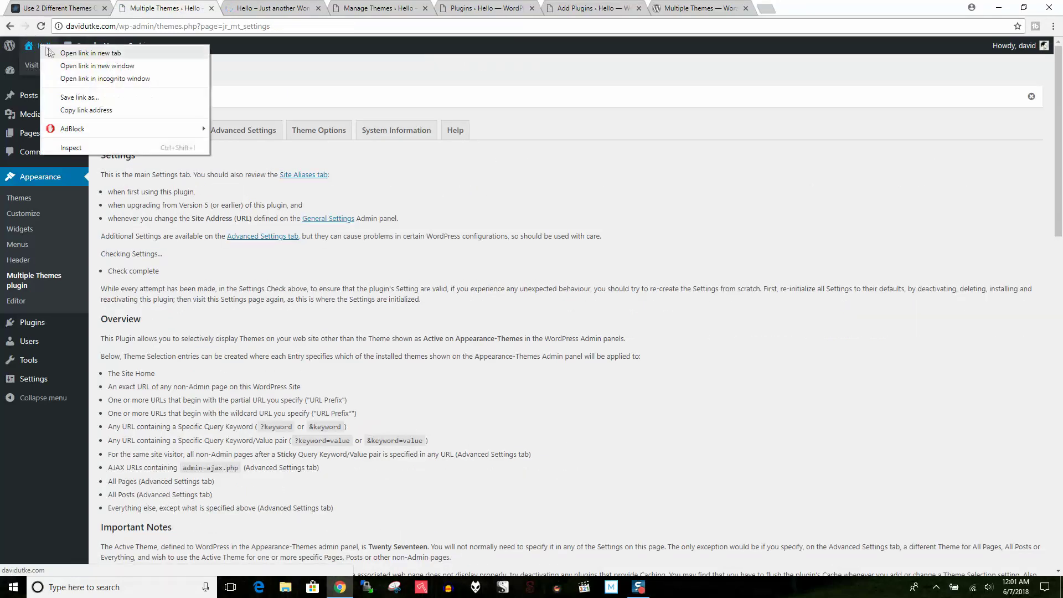
left_click(72, 52)
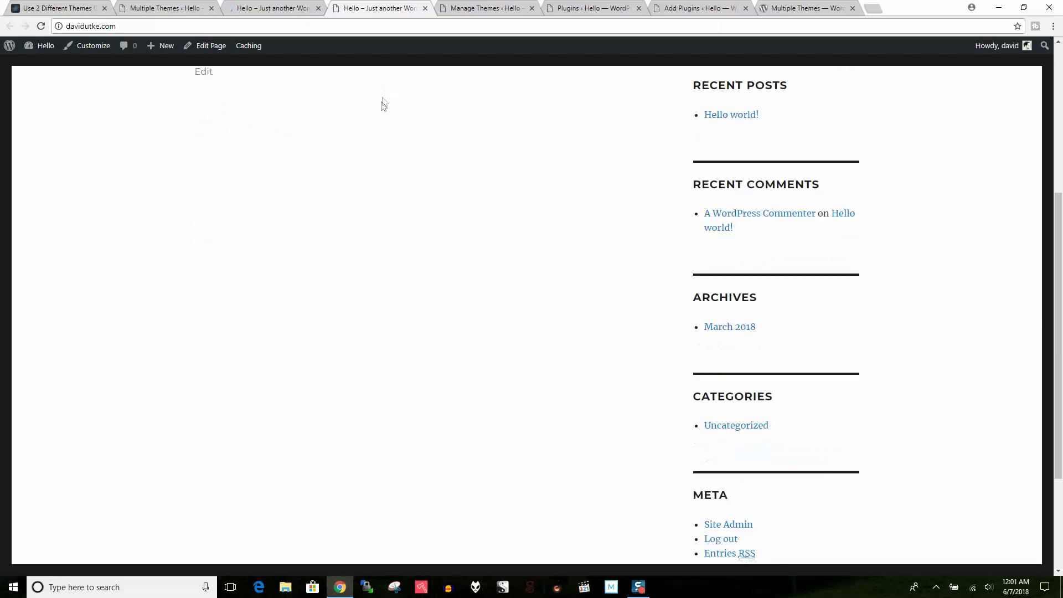
scroll(384, 105, "up", 5)
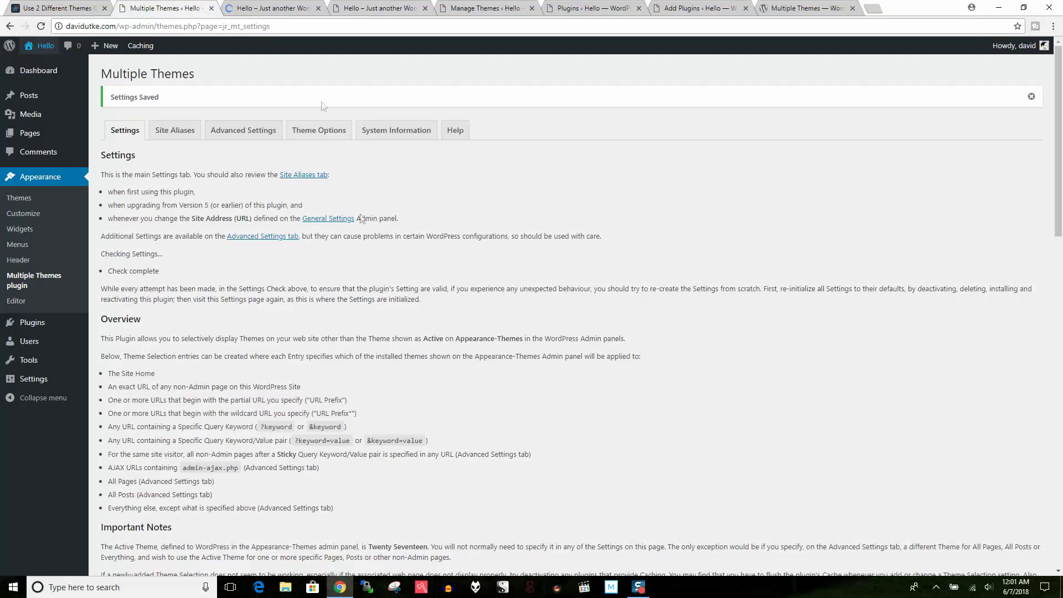
scroll(361, 218, "down", 8)
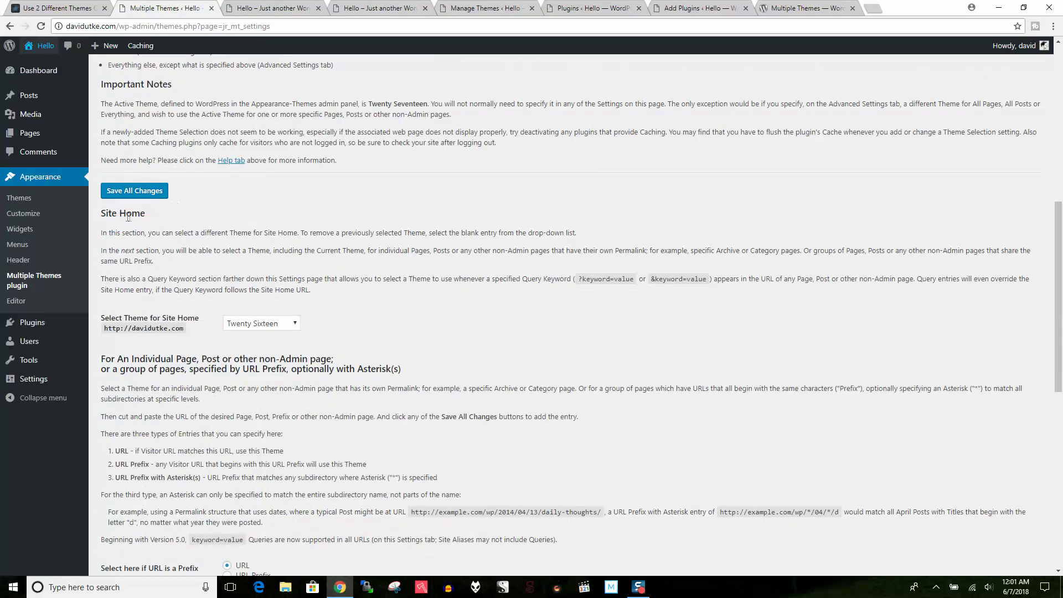
scroll(128, 210, "down", 2)
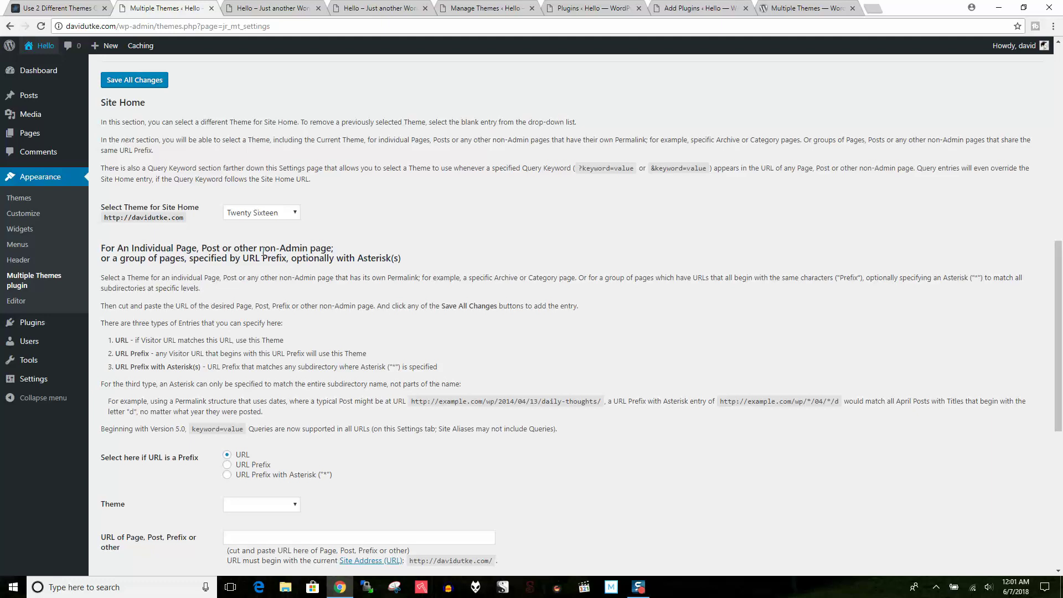
scroll(263, 250, "down", 3)
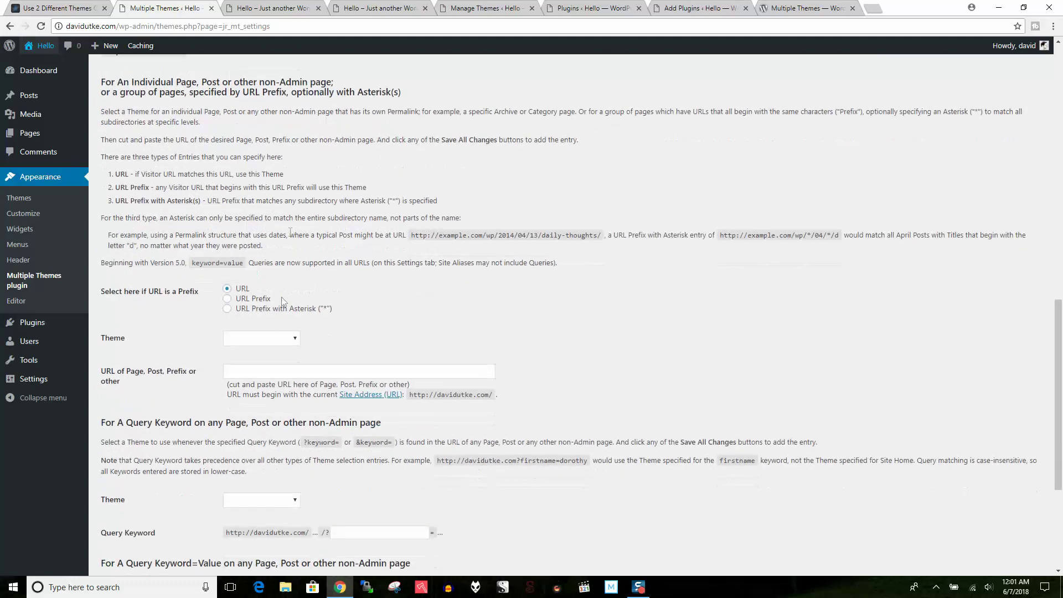
Step: Choose Twenty Sixteen as the theme for a page URL entry in Multiple Themes
left_click(246, 373)
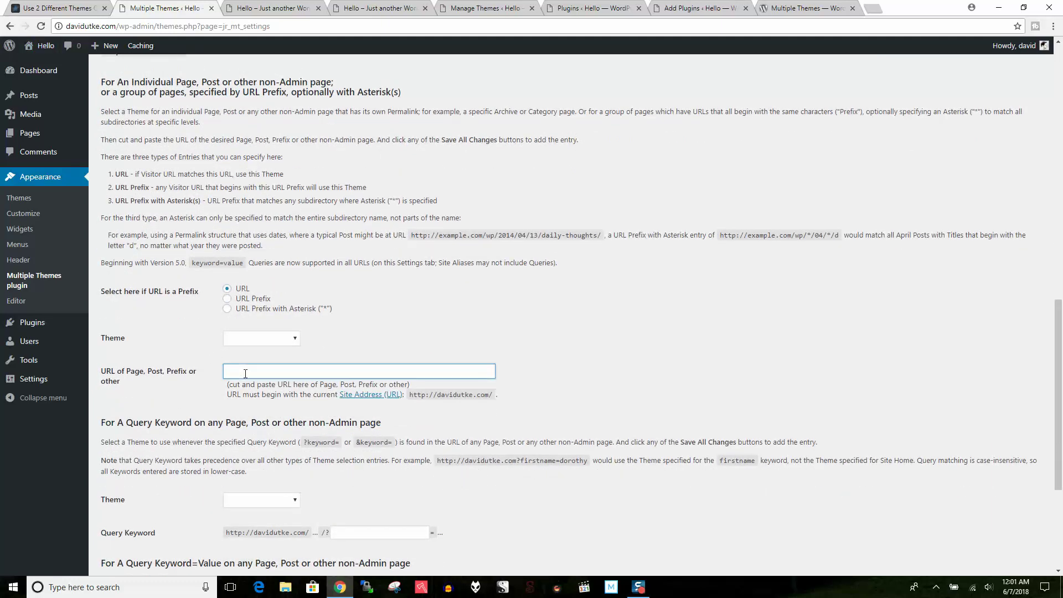
left_click(239, 339)
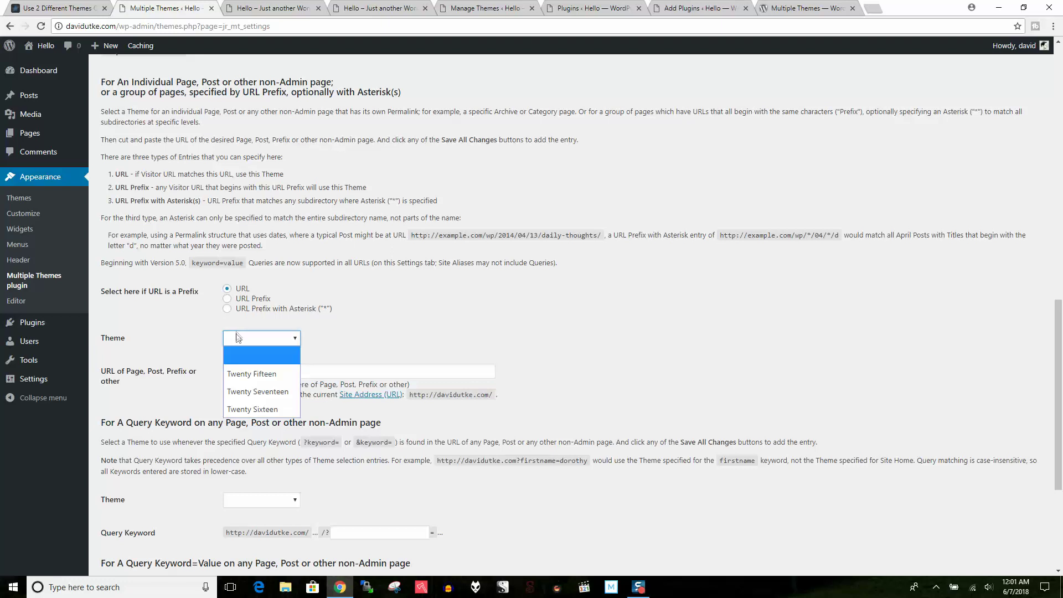
left_click(247, 410)
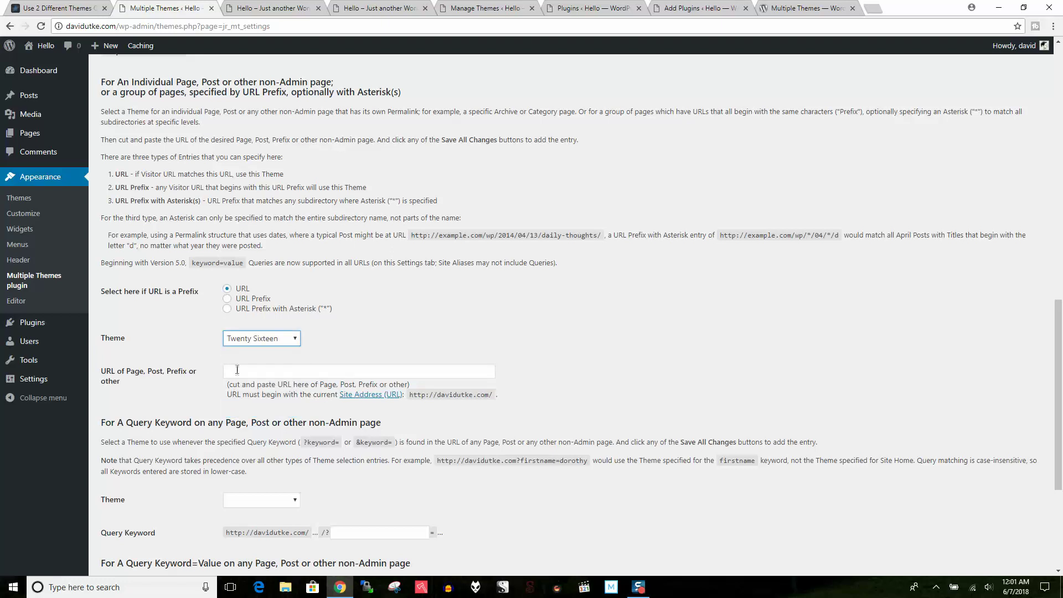
left_click(239, 369)
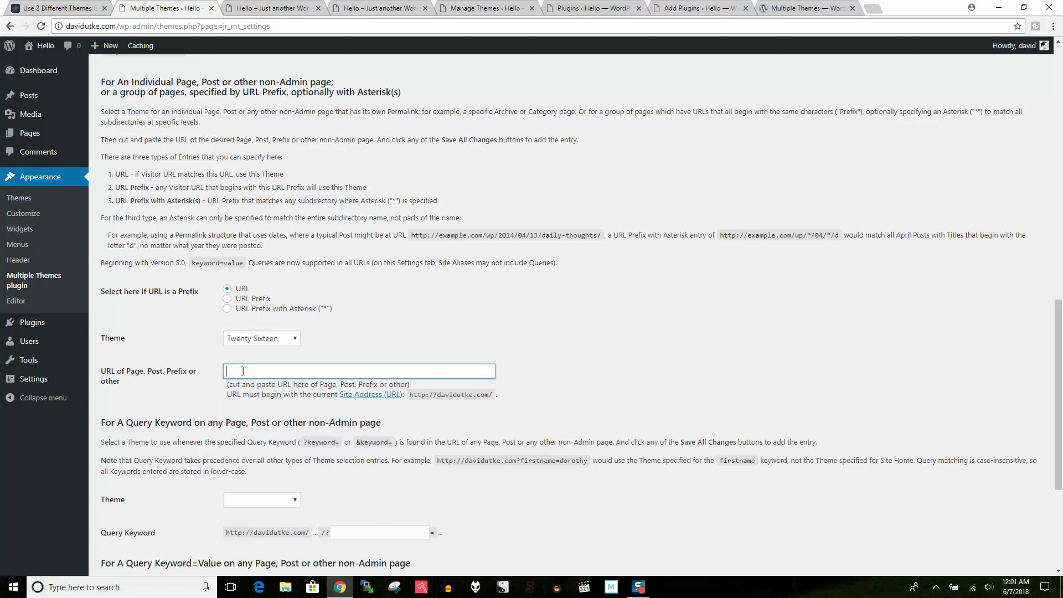
scroll(242, 371, "up", 4)
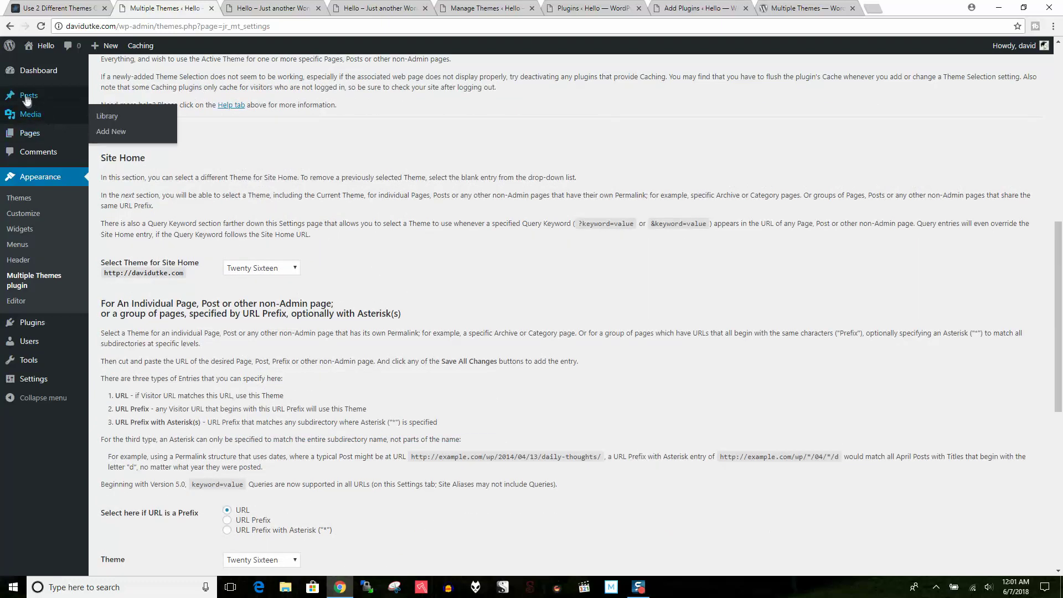
Step: Open the Posts list and the Hello world! post in new tabs, then view its permalink page
right_click(28, 97)
left_click(67, 104)
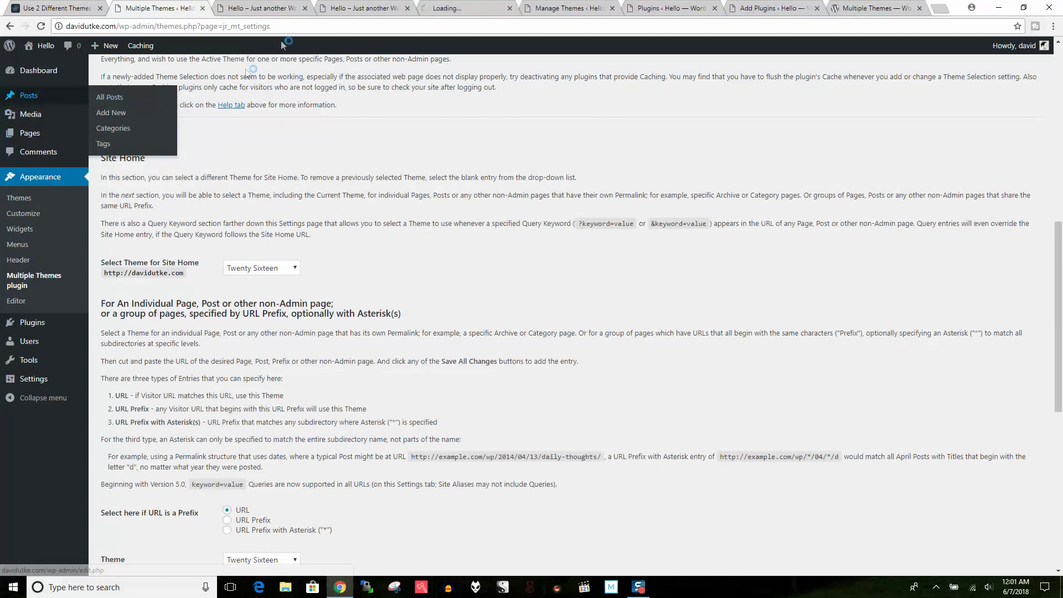
left_click(454, 8)
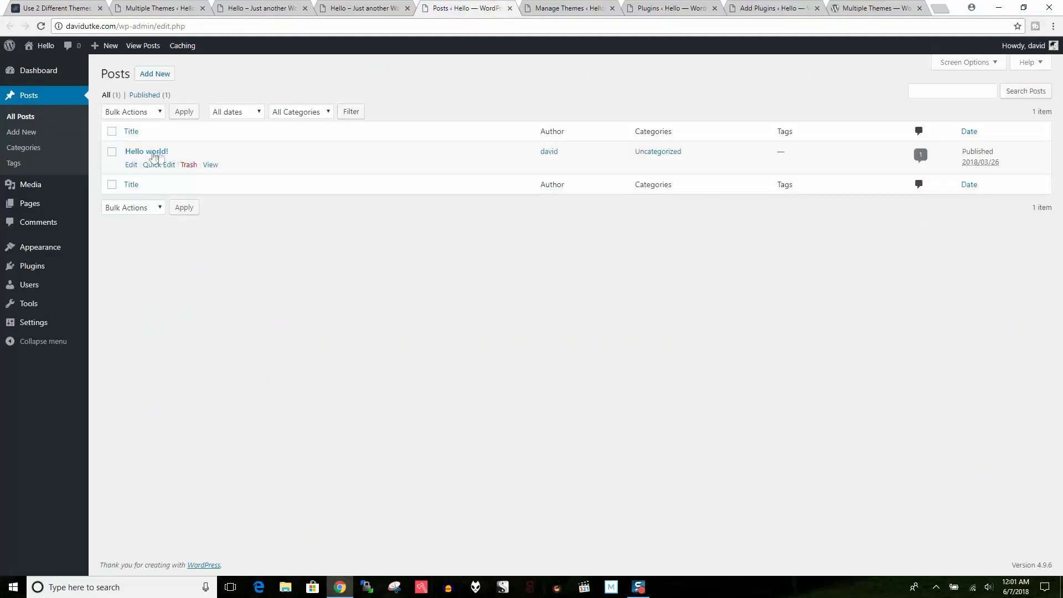
right_click(155, 156)
left_click(164, 161)
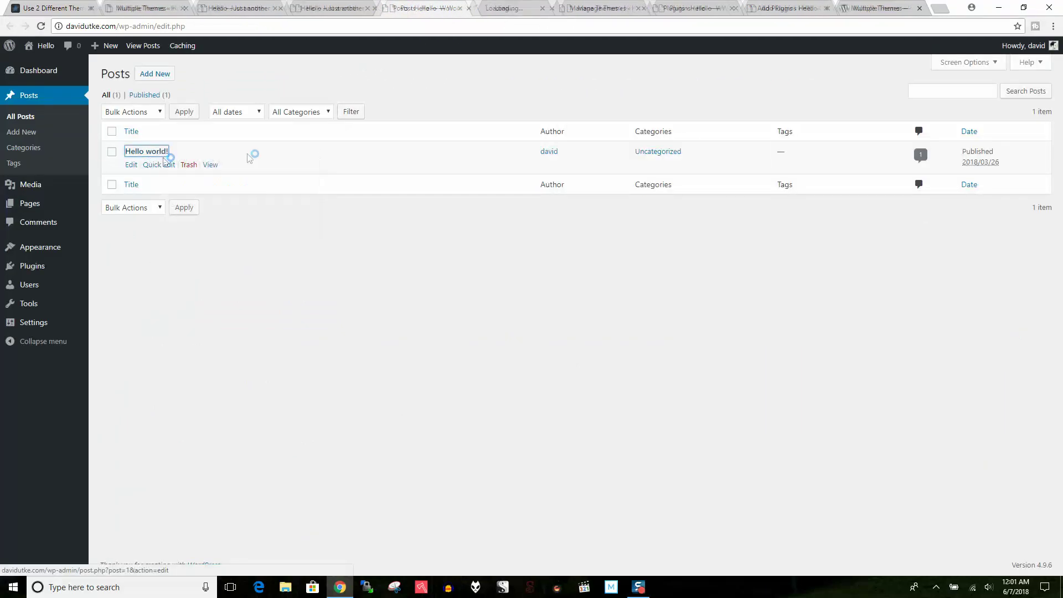
left_click(529, 7)
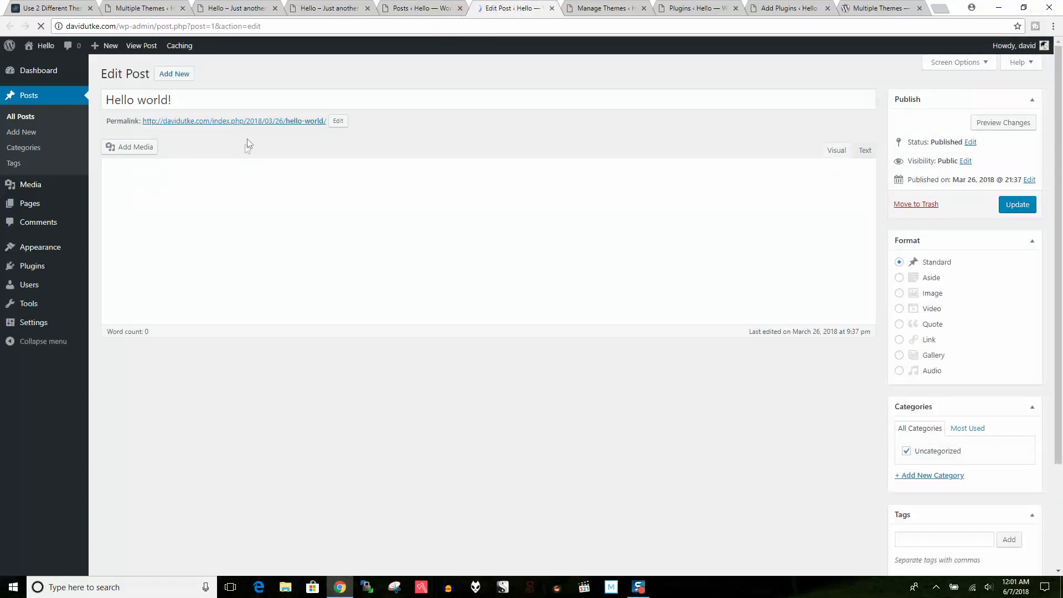
left_click(249, 122)
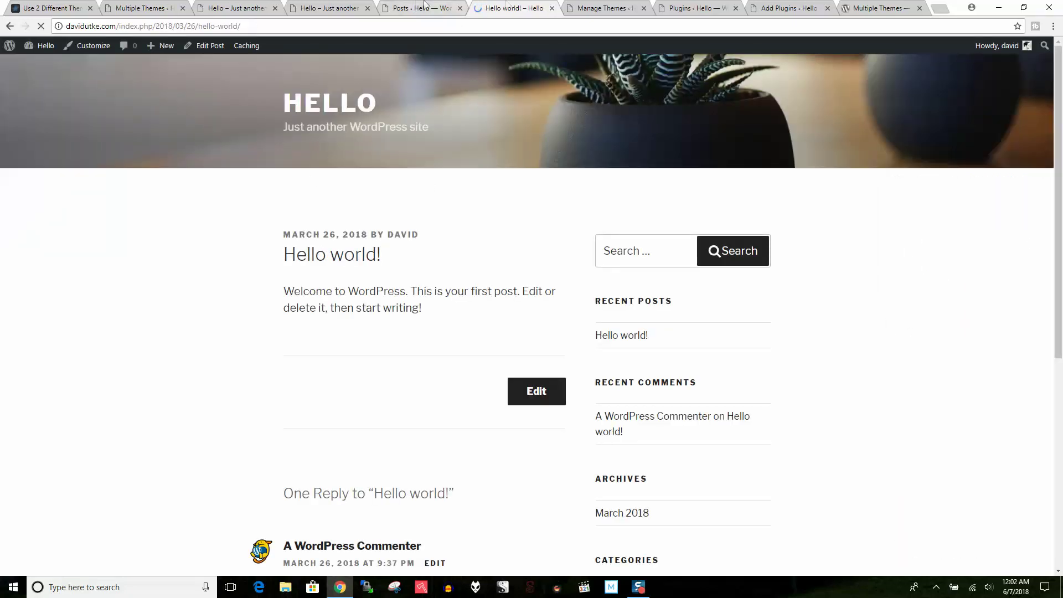
Step: Copy the Hello world! post's web address from the address bar
left_click(198, 27)
right_click(198, 27)
left_click(221, 64)
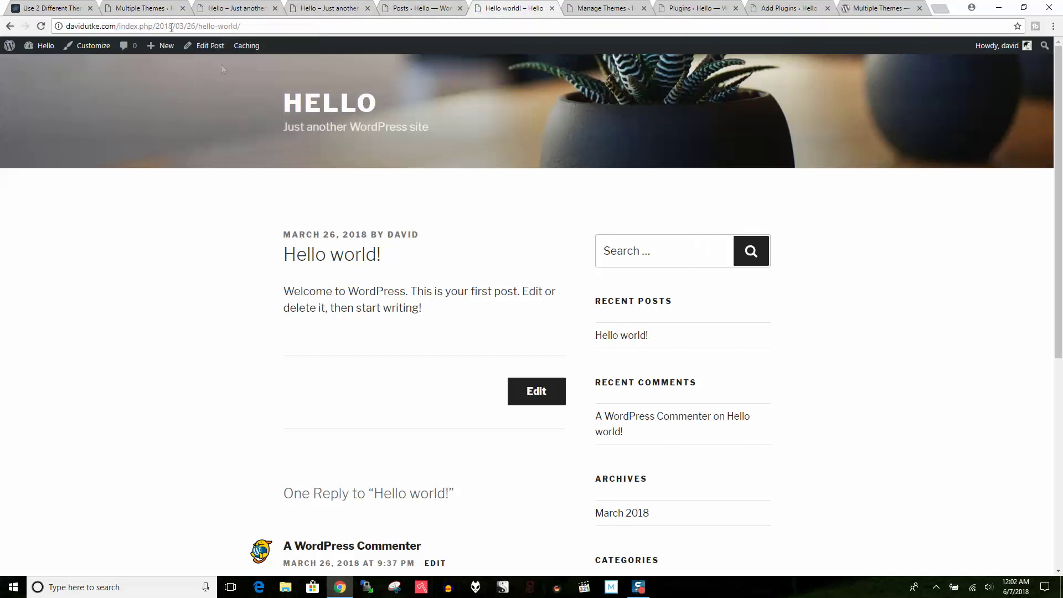
left_click(210, 26)
right_click(205, 25)
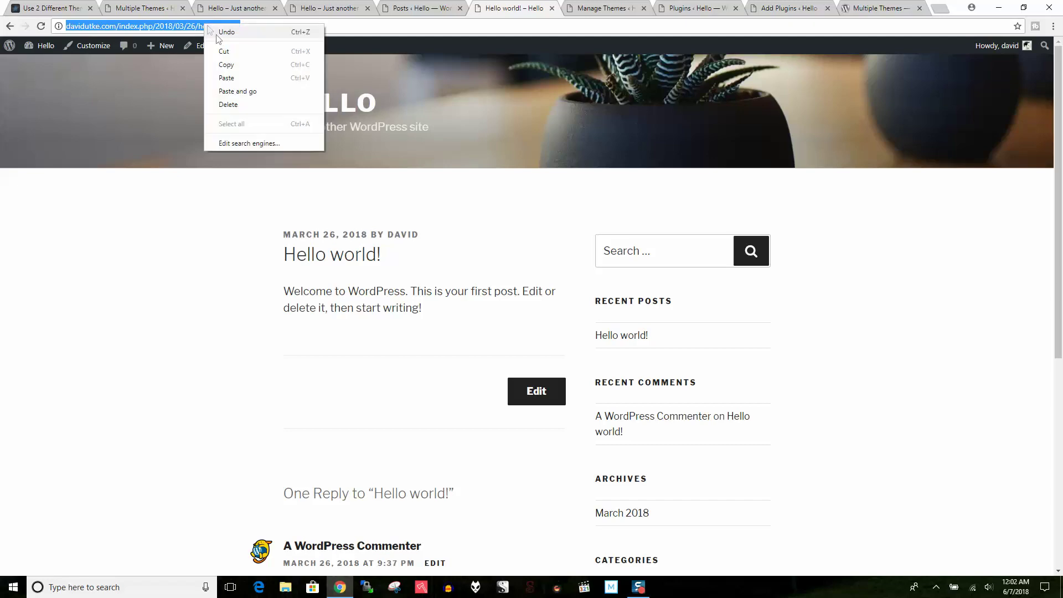
left_click(233, 65)
Step: Paste the post address into a new URL entry, assign Twenty Fifteen, and save all changes
left_click(133, 8)
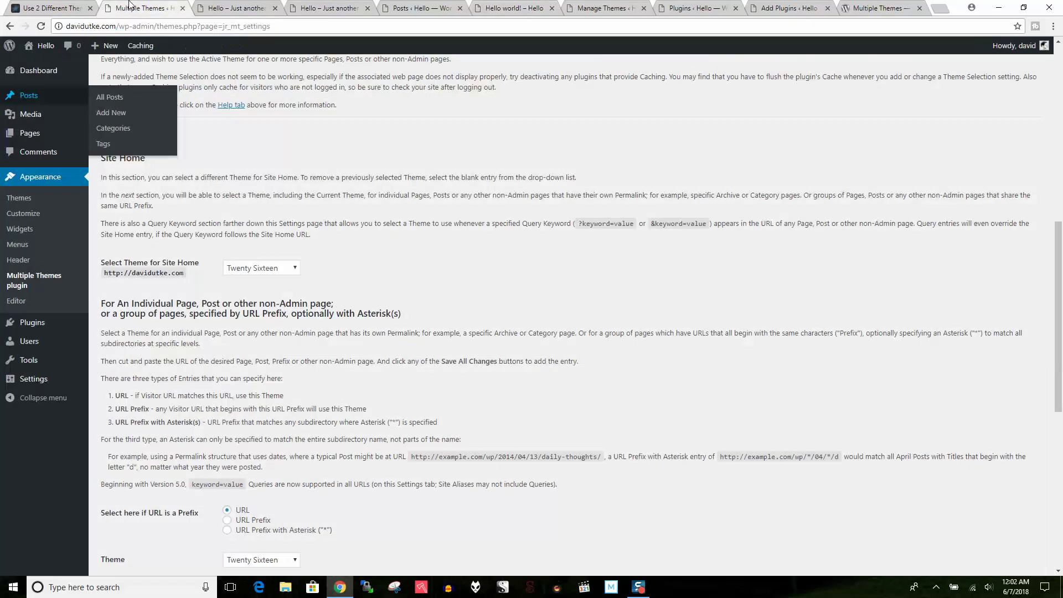
scroll(253, 180, "down", 3)
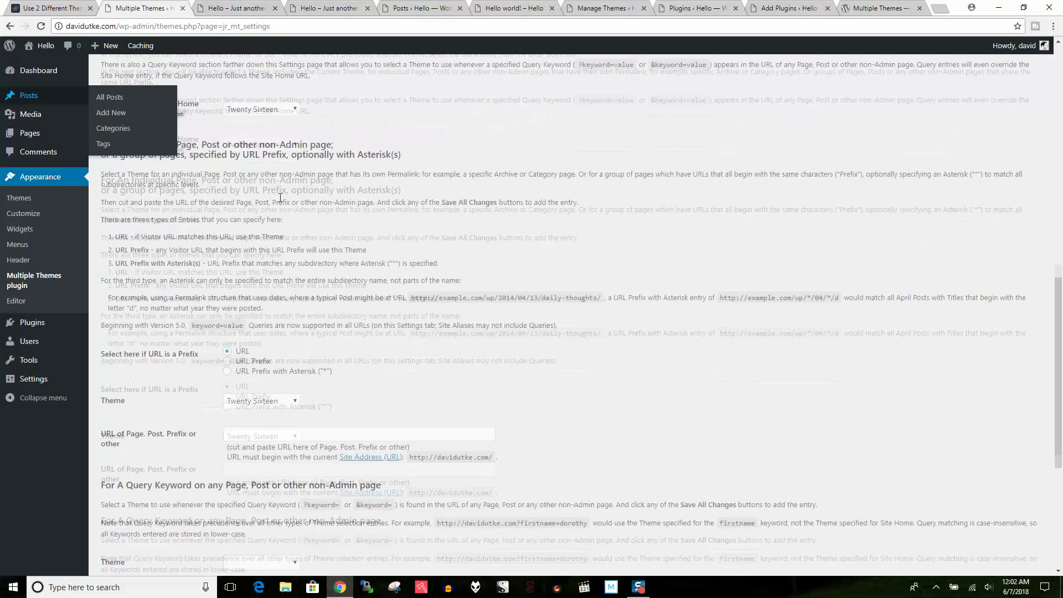
left_click(235, 426)
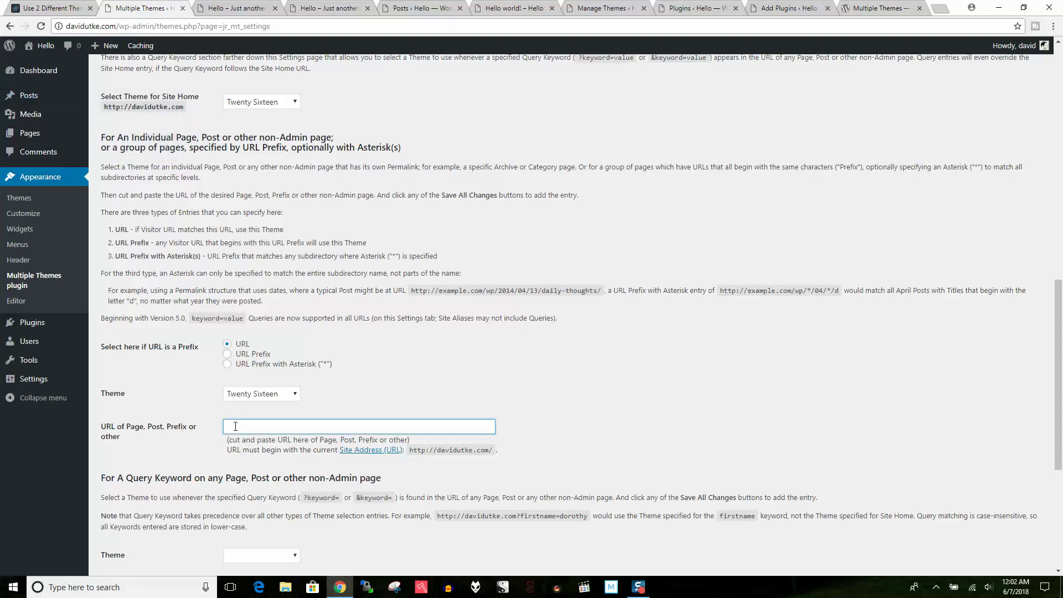
right_click(234, 426)
left_click(269, 329)
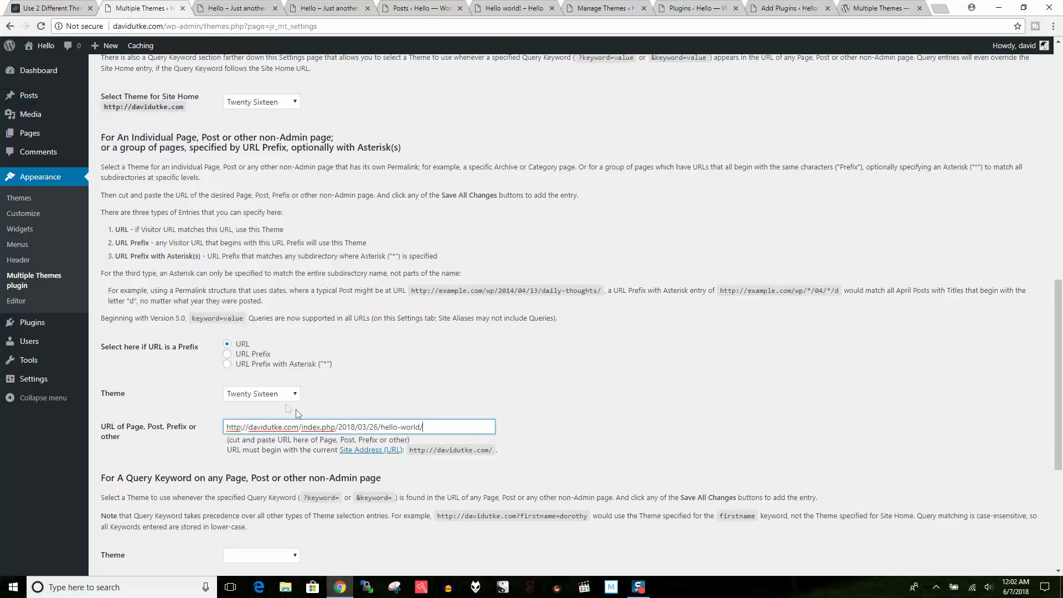
left_click(293, 394)
left_click(279, 428)
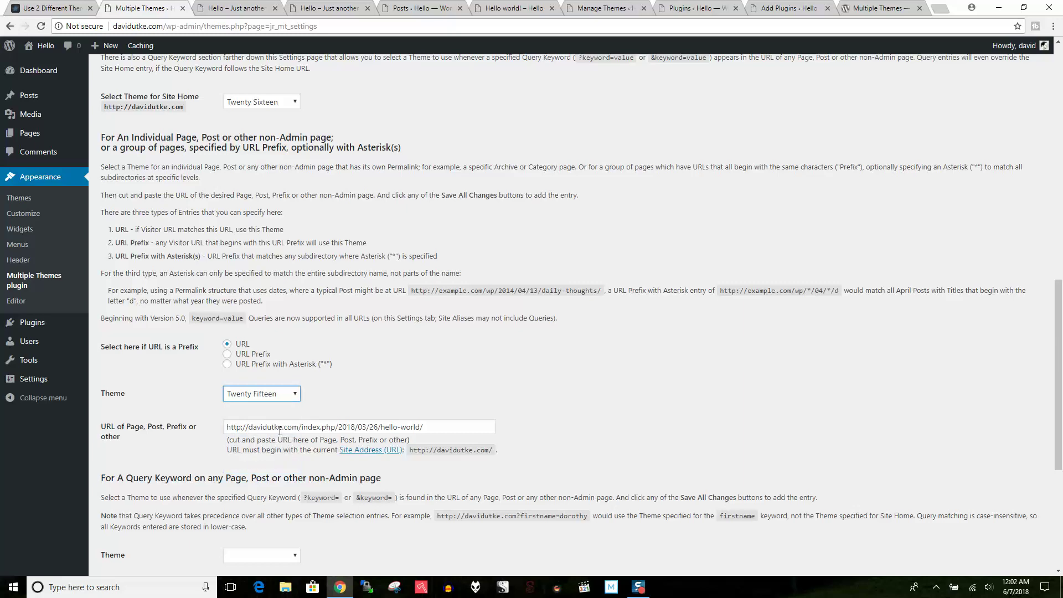
scroll(166, 210, "up", 5)
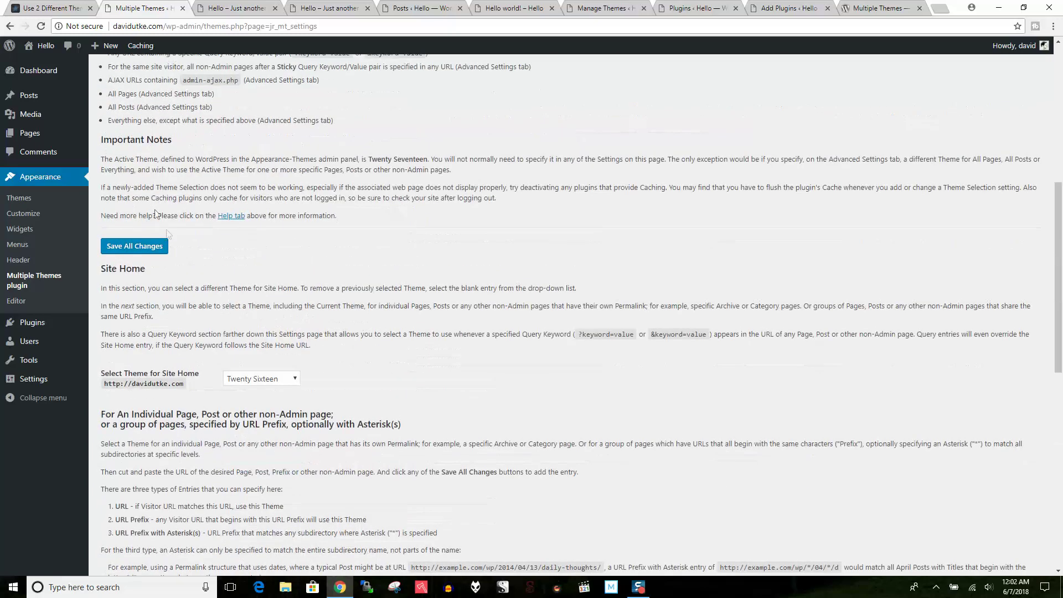
left_click(138, 248)
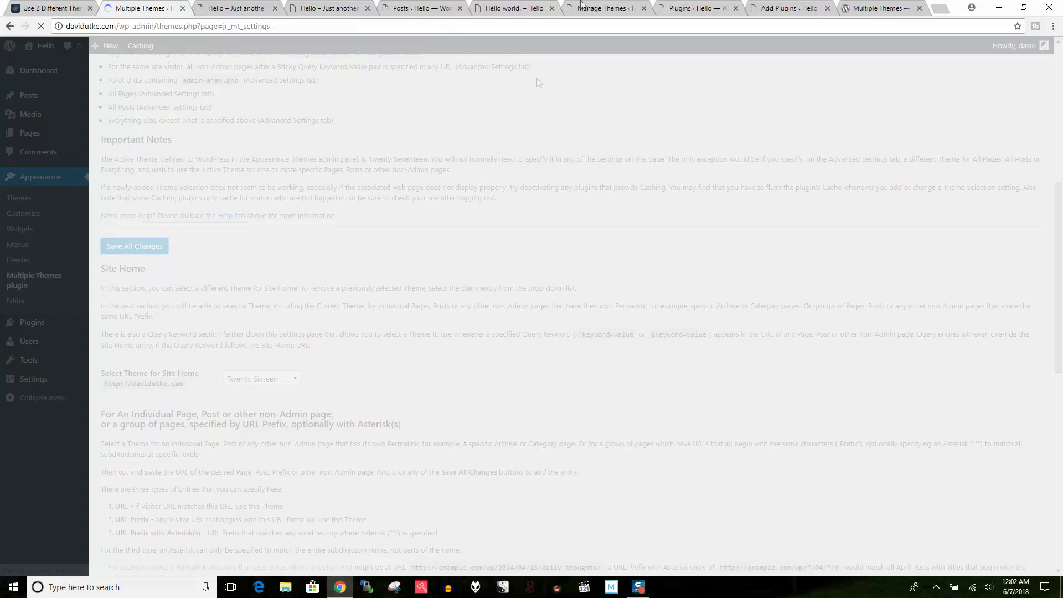
left_click(520, 5)
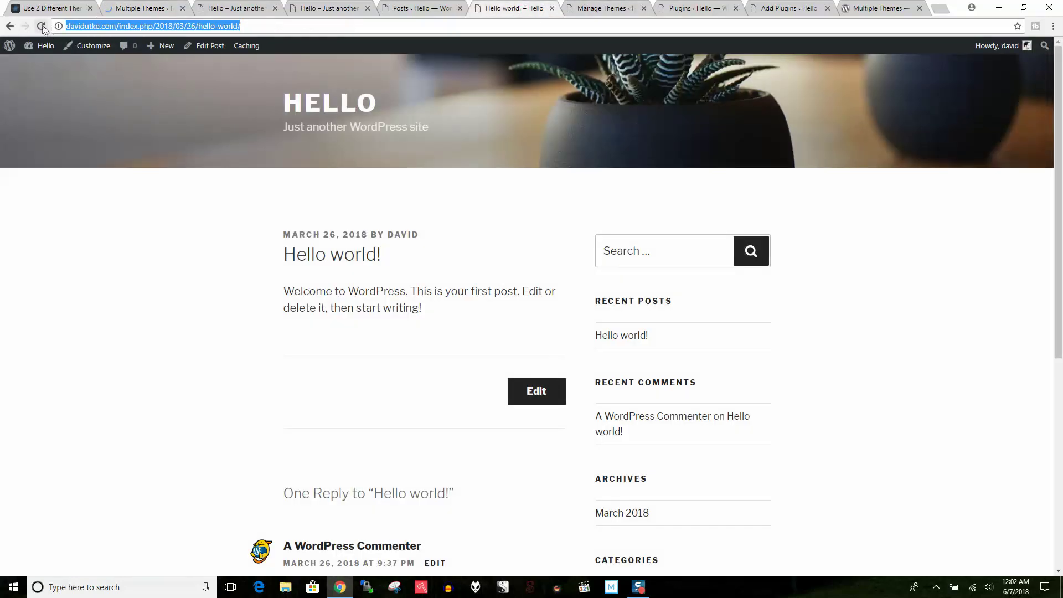
Step: Reload the Hello world! post to see Twenty Fifteen, then review the saved Theme Selection Entries
left_click(41, 26)
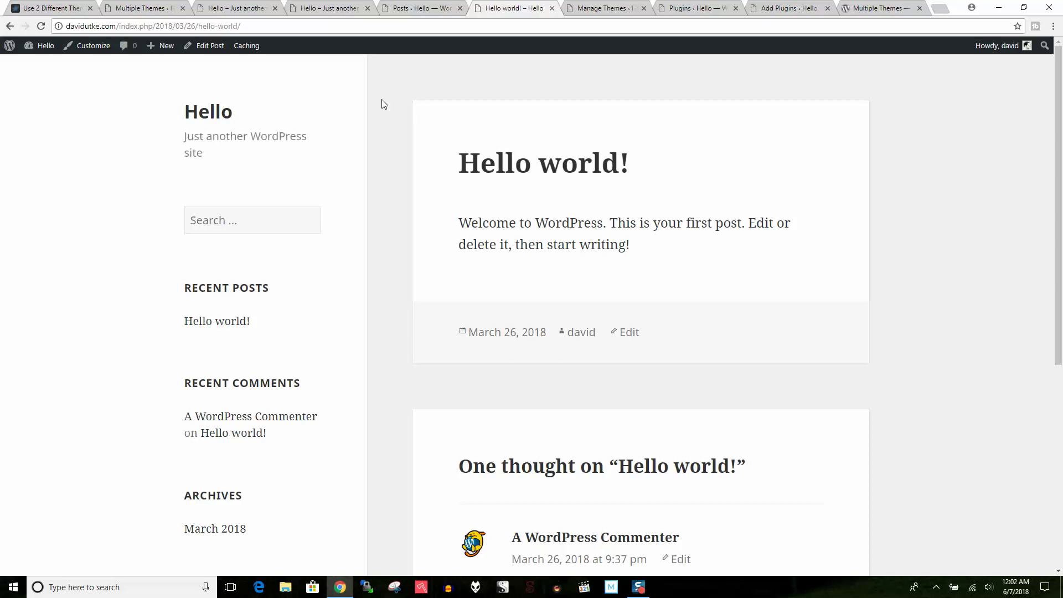
left_click(161, 8)
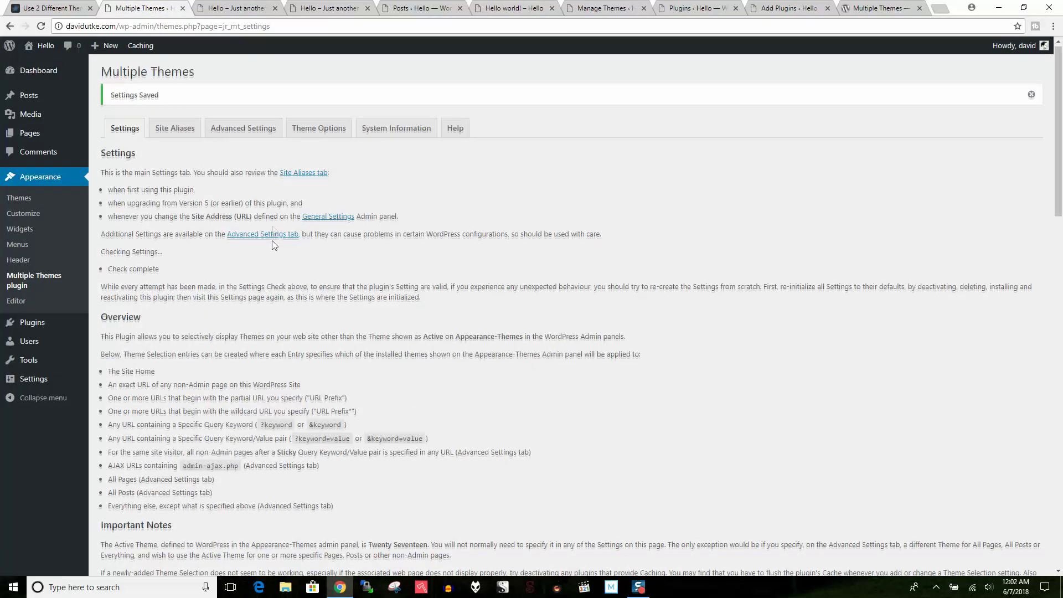
scroll(272, 245, "down", 10)
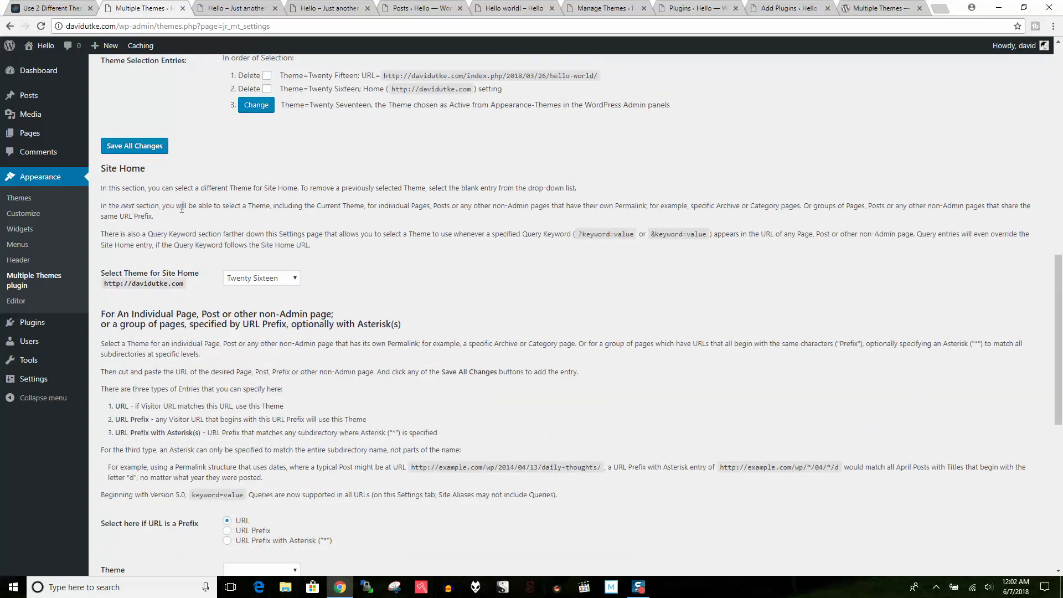
scroll(186, 194, "down", 3)
scroll(165, 169, "up", 3)
scroll(160, 181, "down", 5)
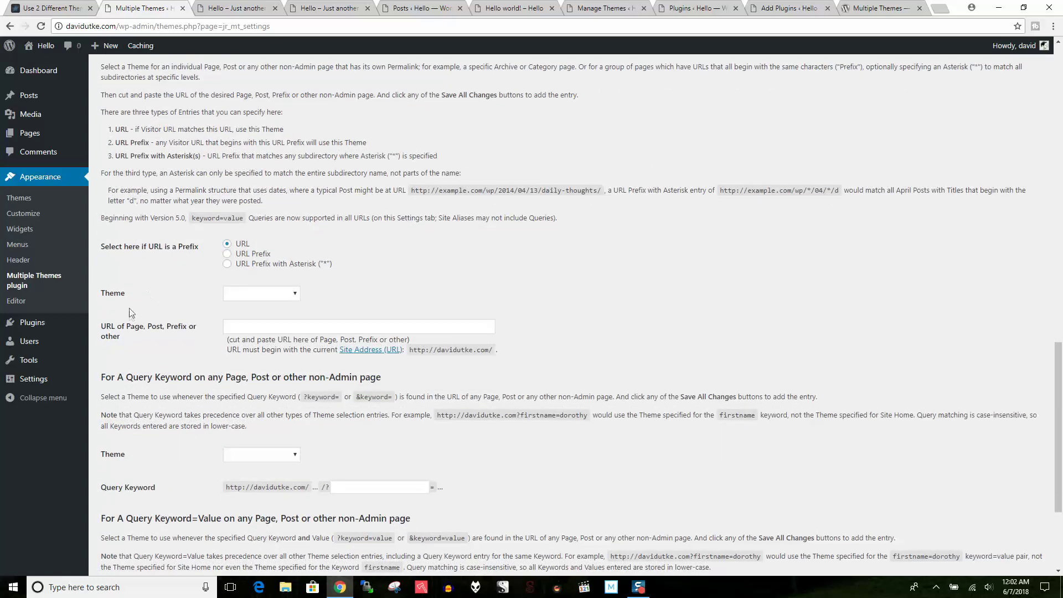
scroll(128, 292, "down", 2)
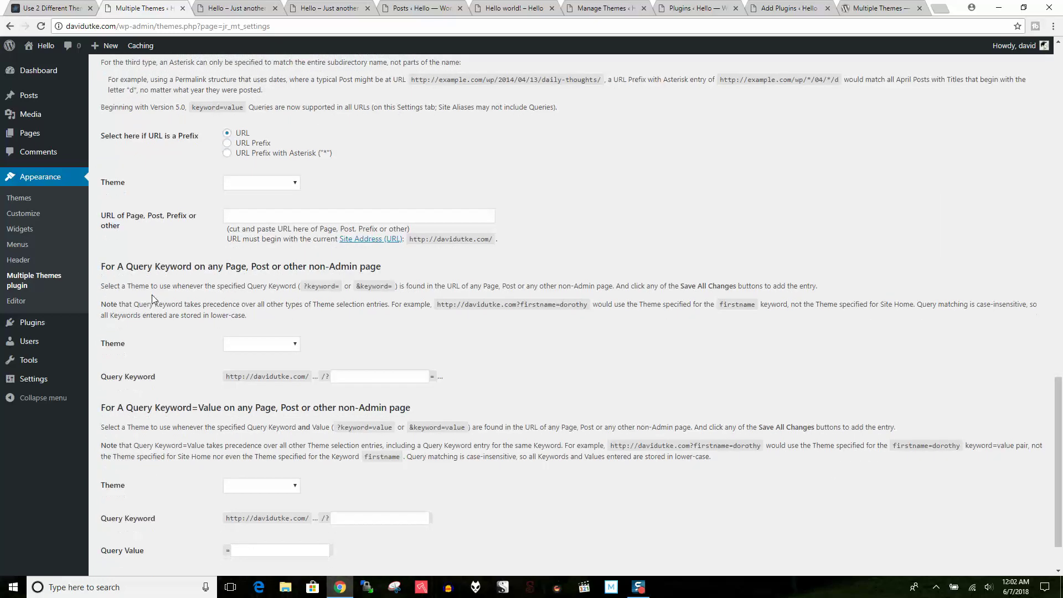
scroll(152, 294, "down", 3)
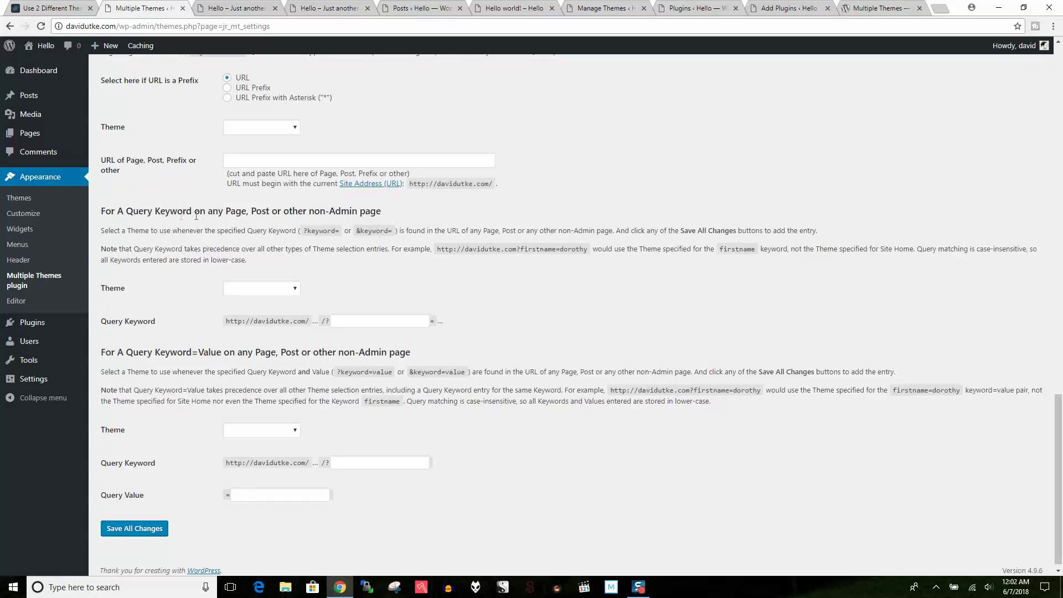
scroll(157, 284, "down", 1)
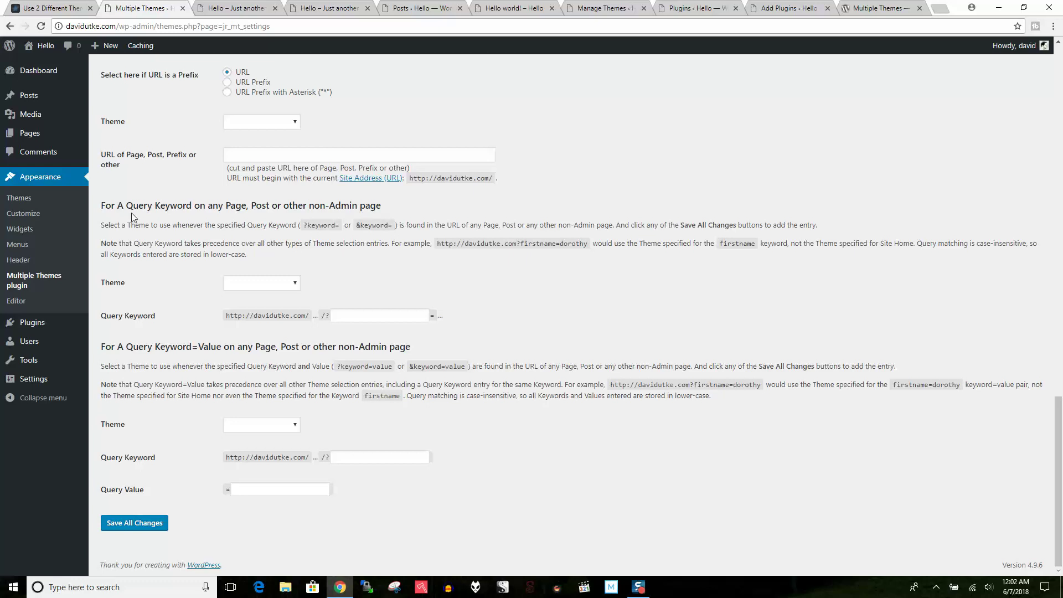
scroll(152, 305, "up", 4)
scroll(150, 307, "up", 2)
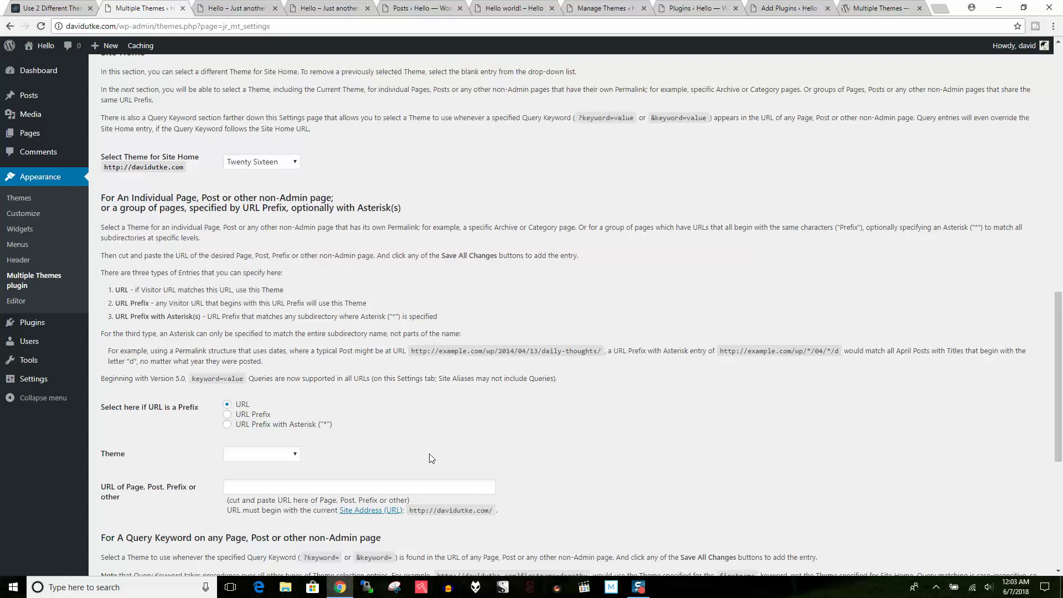
scroll(388, 388, "up", 14)
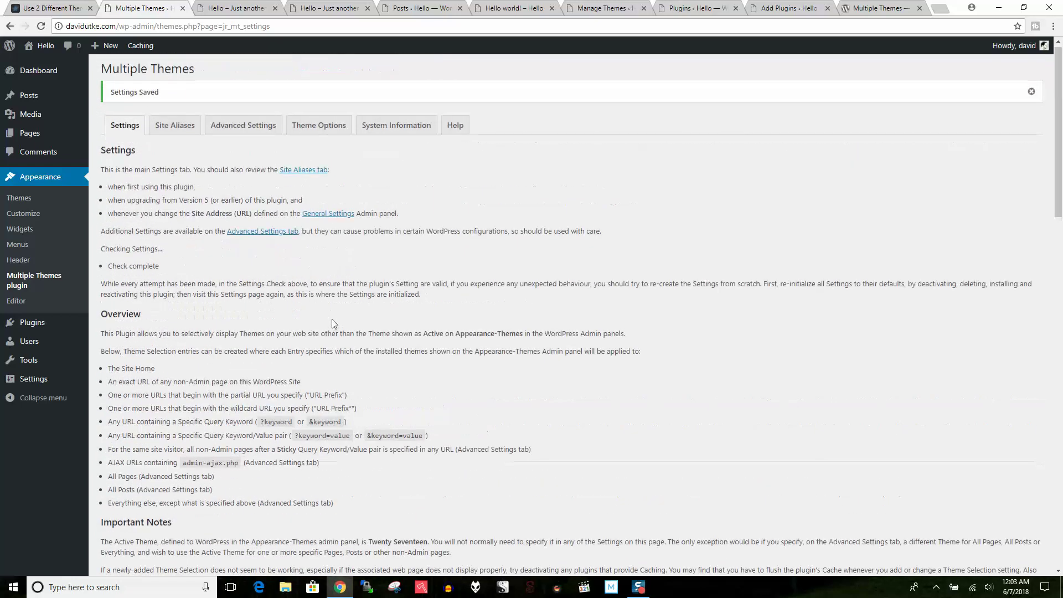